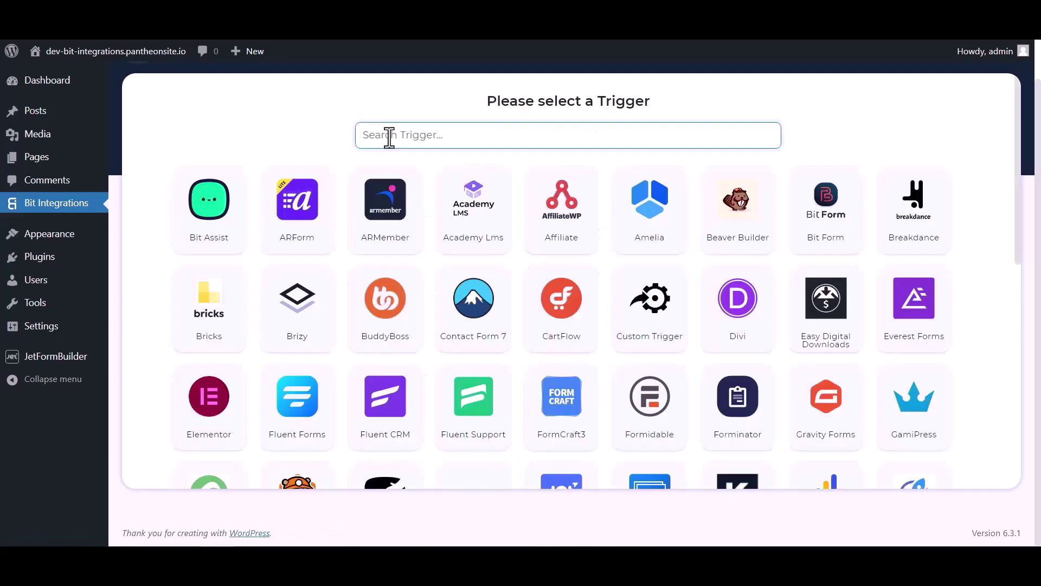
- Set JetForm Builder as the trigger, copy its webhook URL and start fetching incoming data
left_click(389, 137)
type("jet")
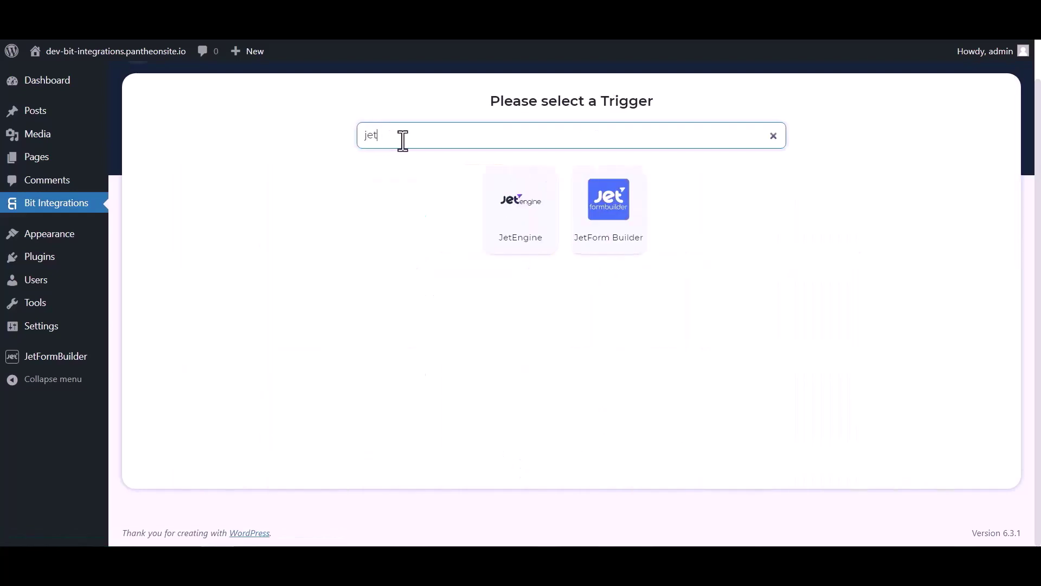
left_click(611, 233)
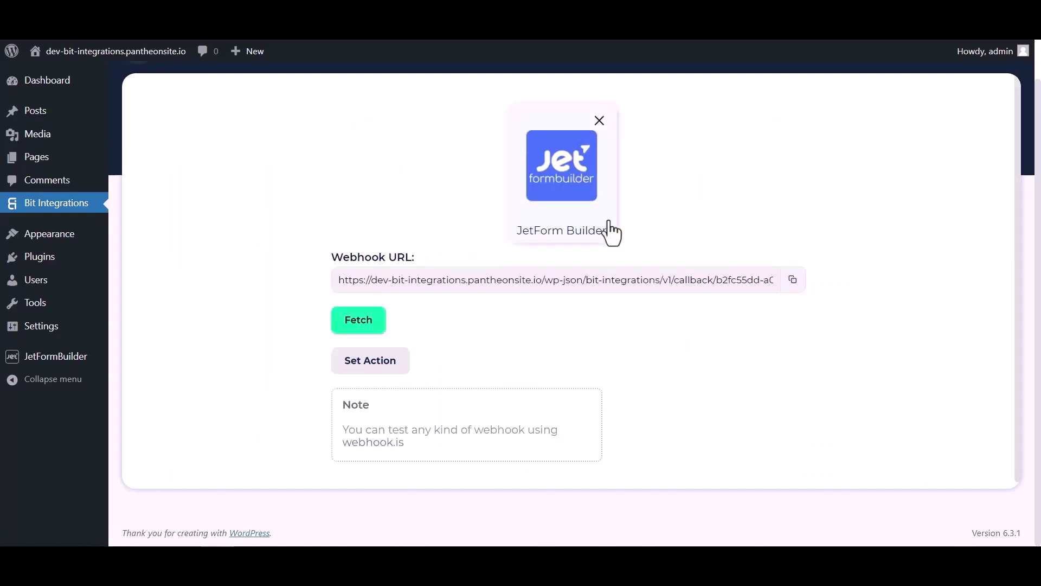
left_click(793, 280)
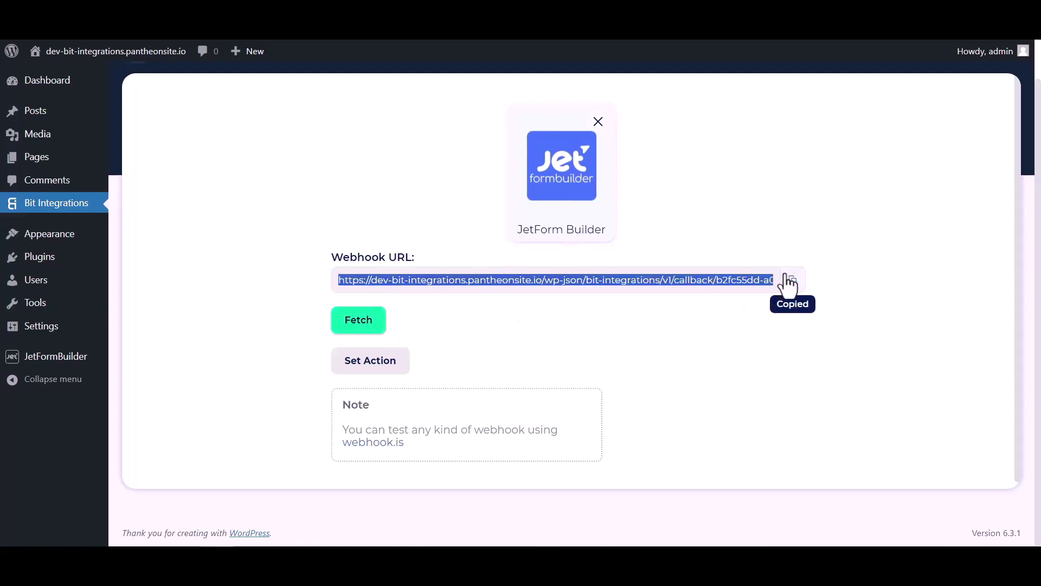
left_click(366, 325)
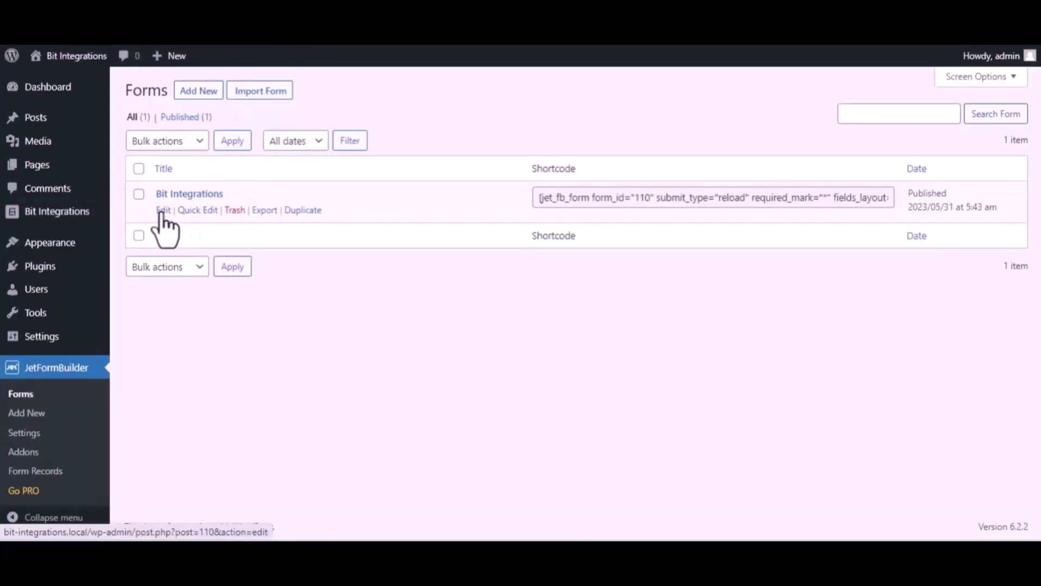
- Change the Bit Integrations form's first post-submit action to Call Webhook
left_click(163, 210)
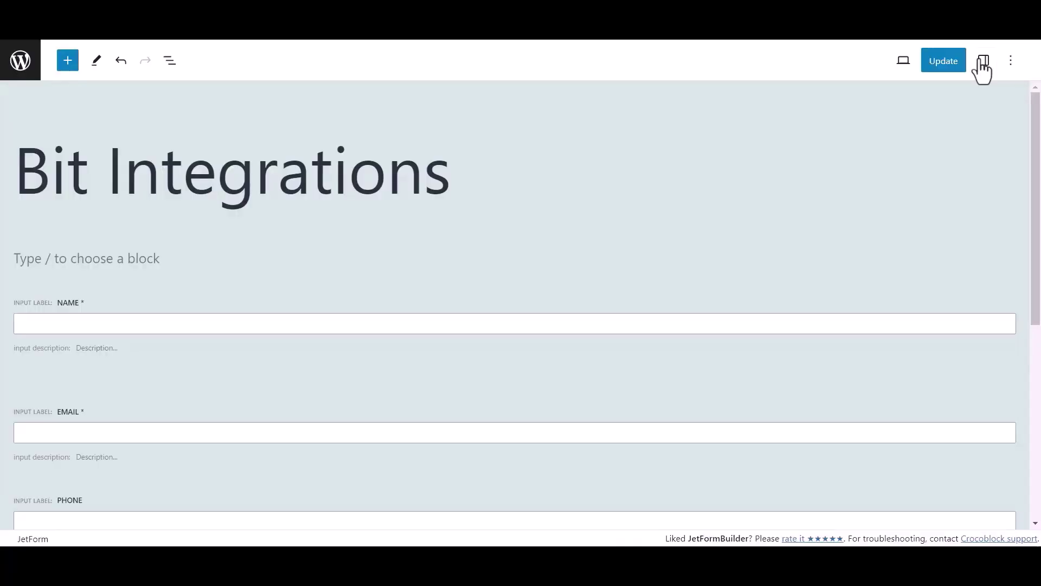
left_click(982, 61)
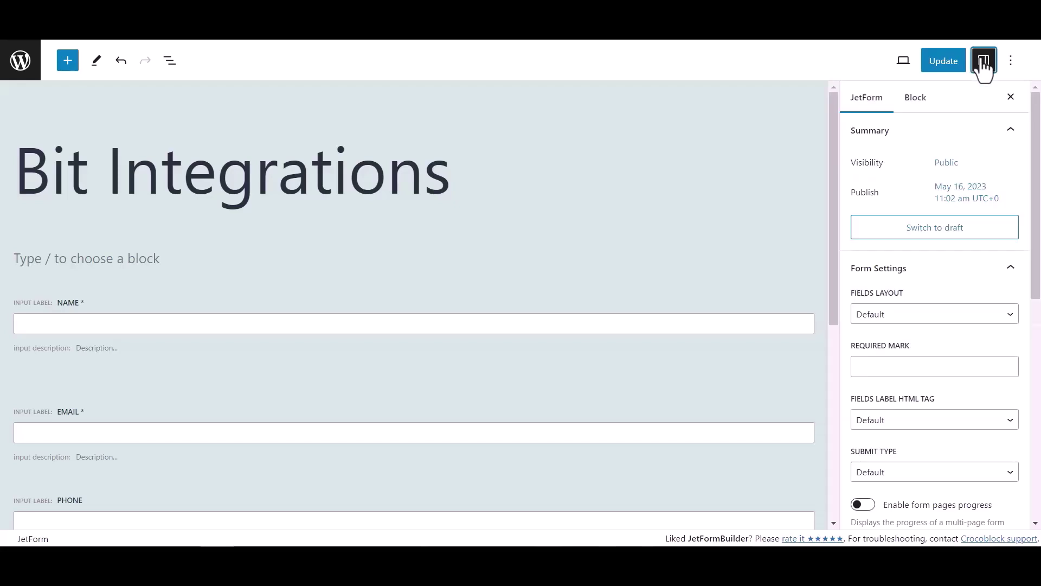
scroll(903, 300, "down", 6)
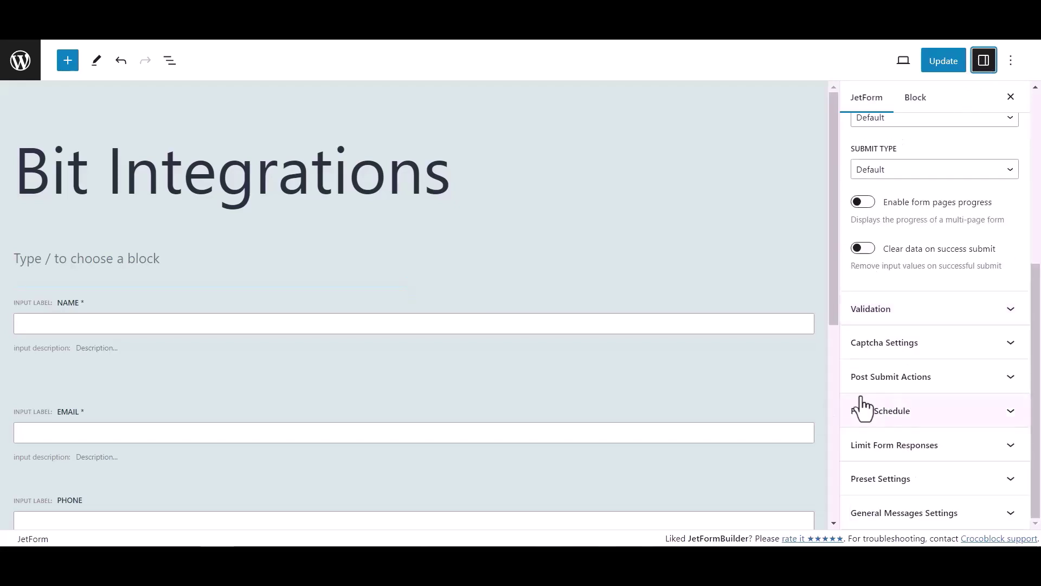
left_click(978, 383)
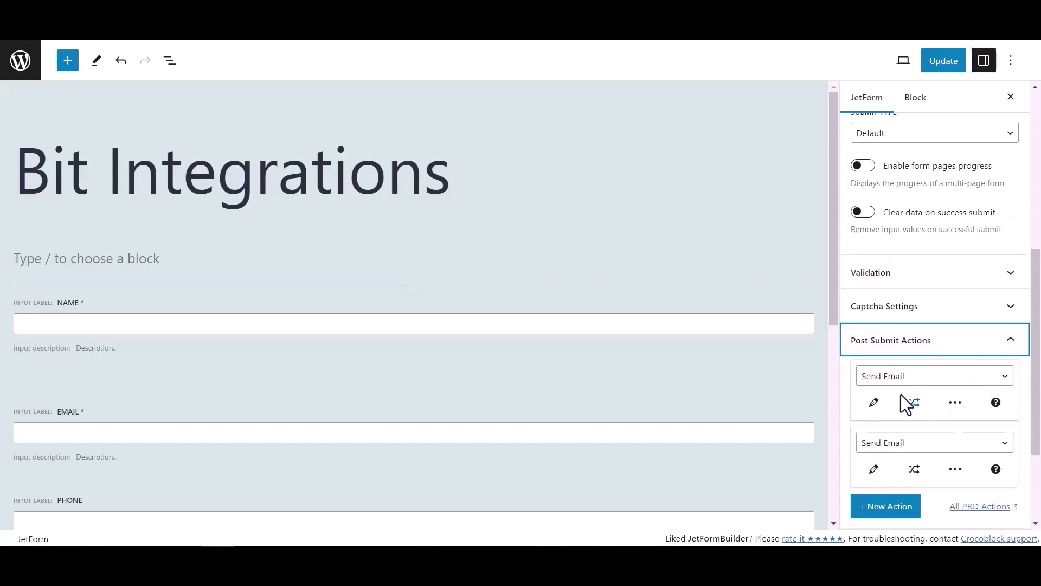
left_click(898, 380)
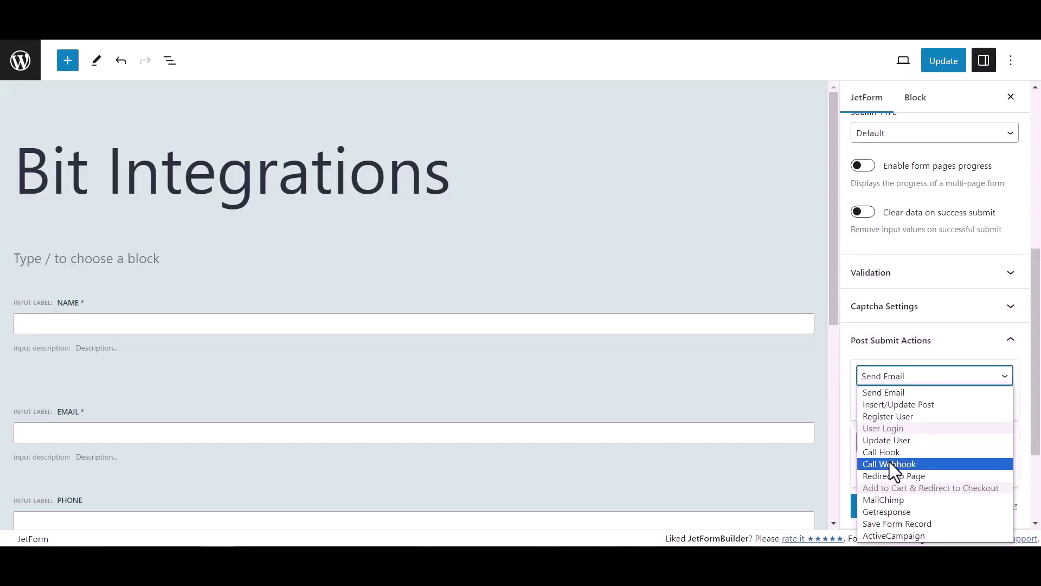
left_click(889, 464)
- Paste the copied webhook URL into the Call Webhook action and update the form
left_click(884, 404)
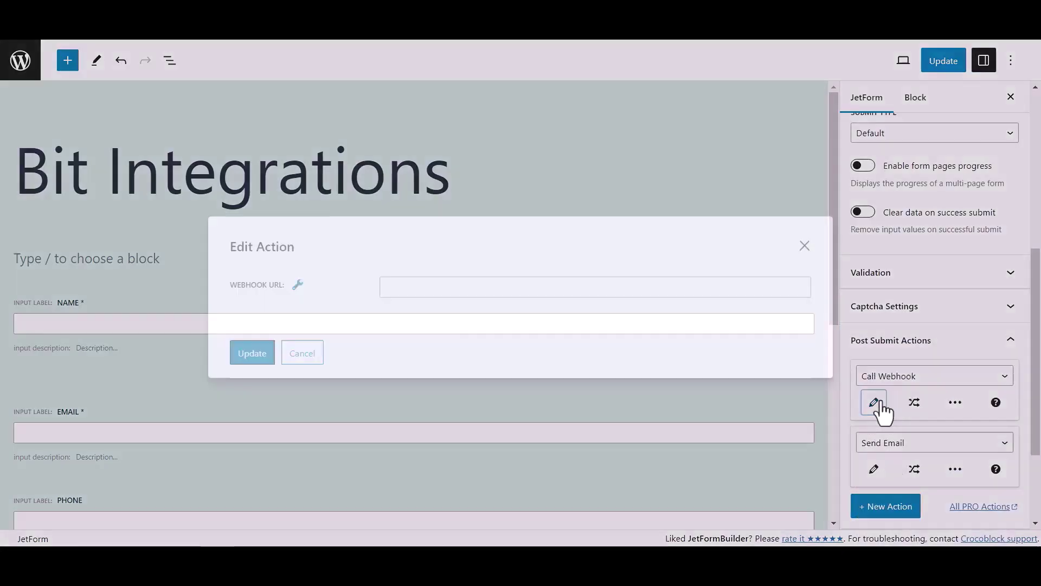
left_click(481, 287)
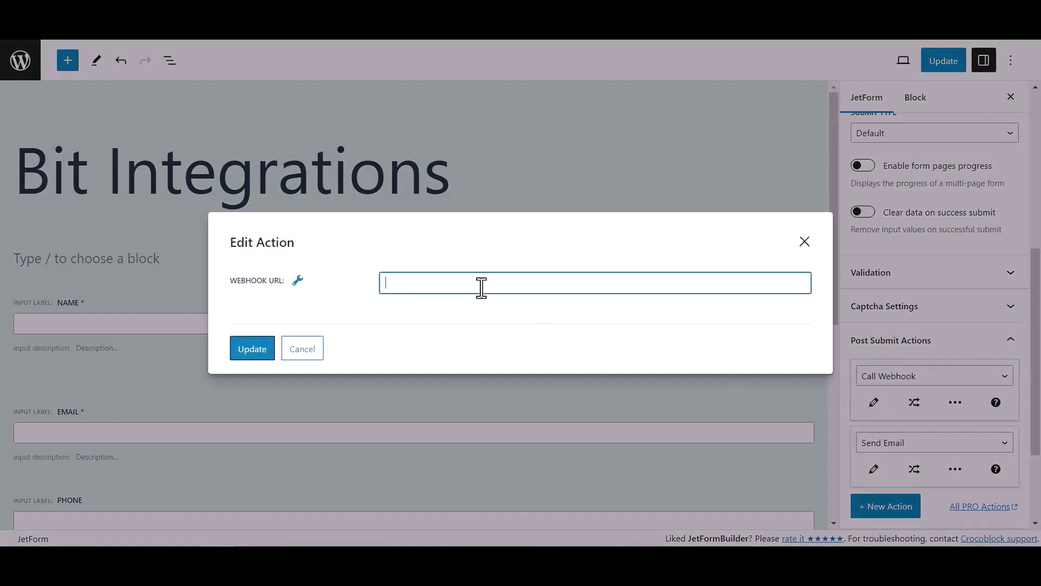
key("ctrl+v")
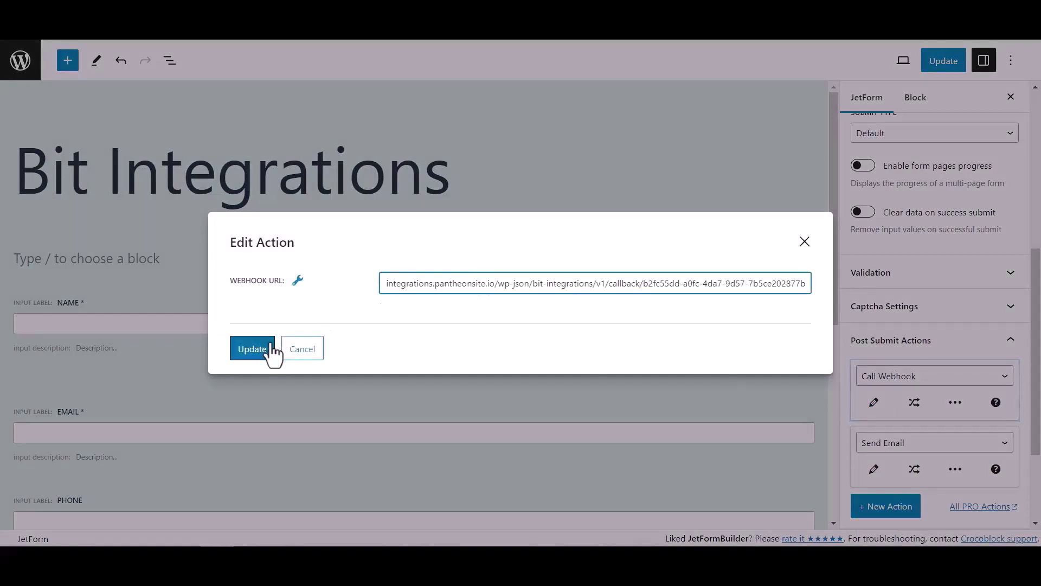
left_click(265, 350)
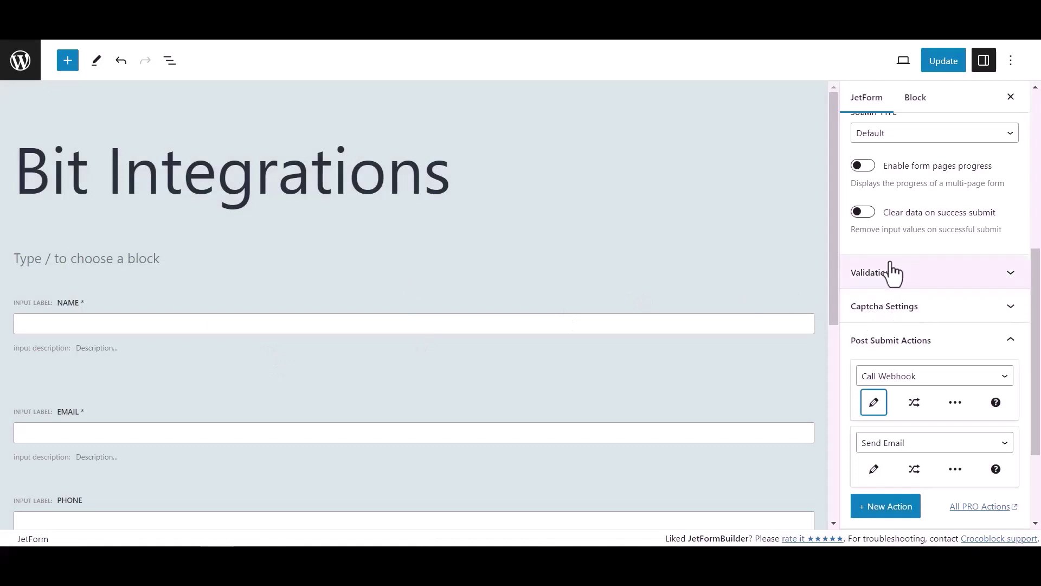
left_click(952, 64)
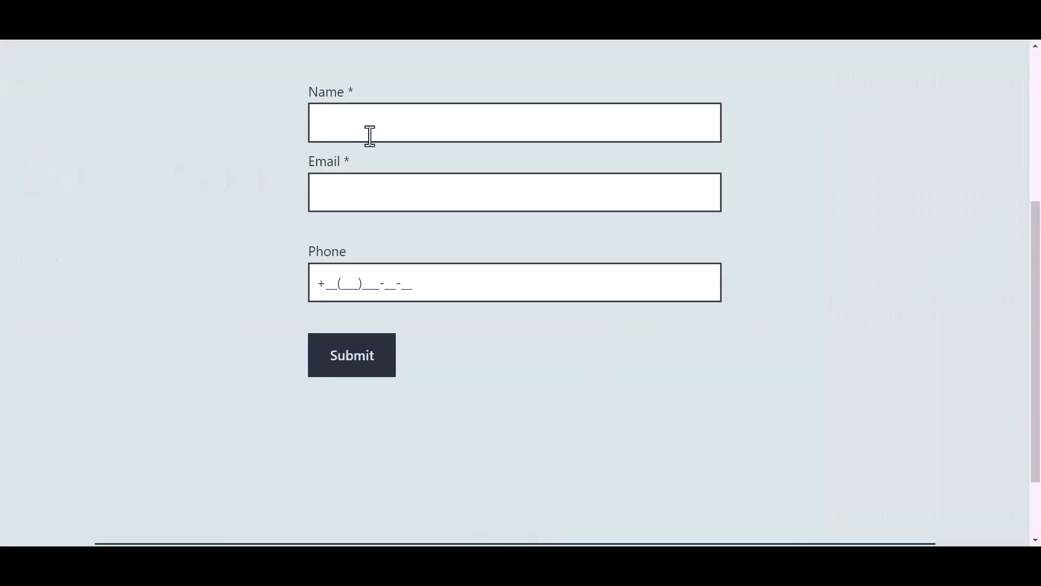
- Submit the live form with name 'Bit Integrations', a test e-mail address and a phone number
left_click(391, 124)
type("Bit")
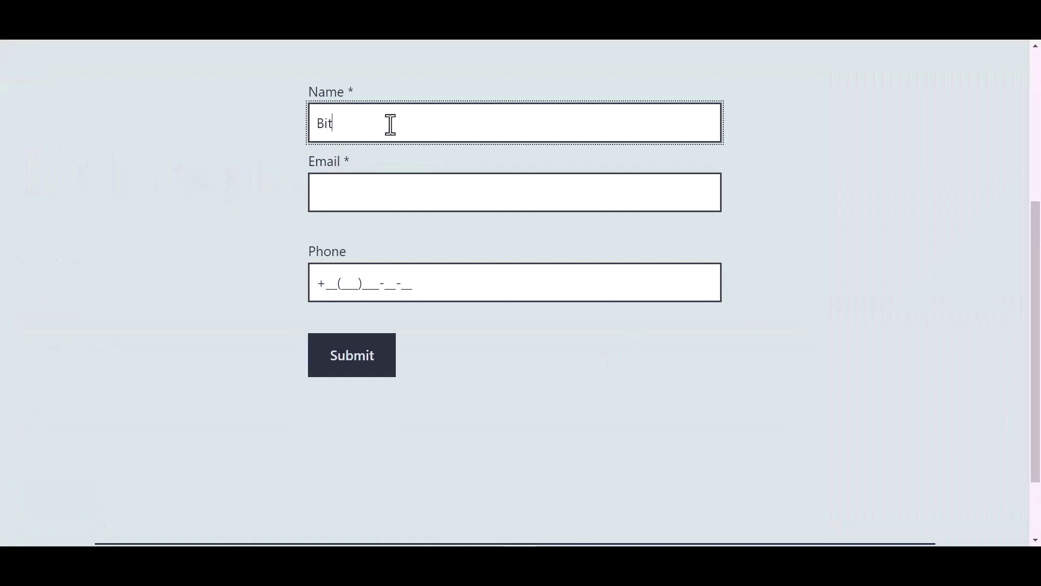
type(" Integrations")
left_click(357, 193)
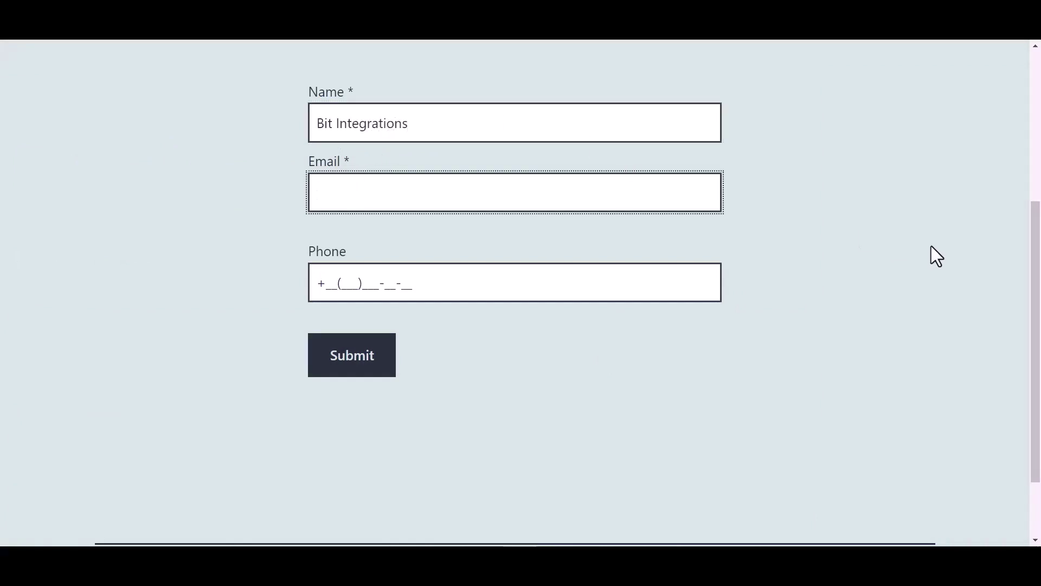
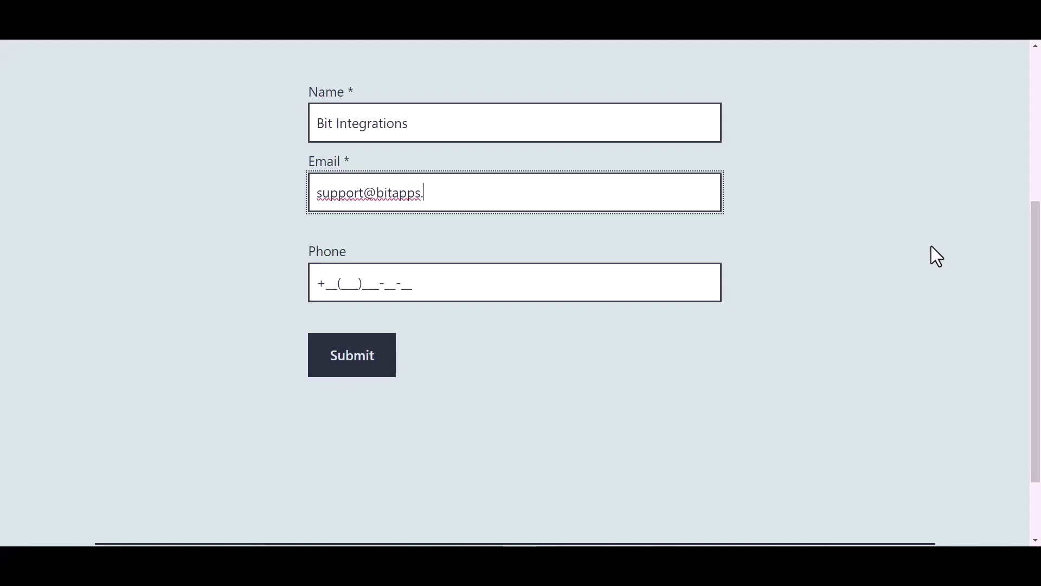
left_click(402, 283)
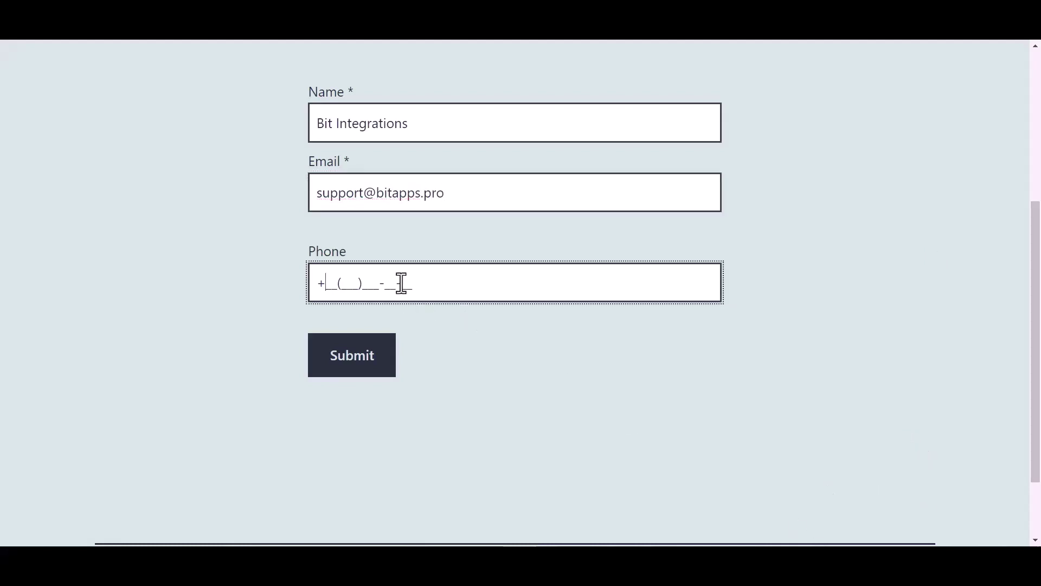
type("44(455)566-6_-__")
left_click(361, 366)
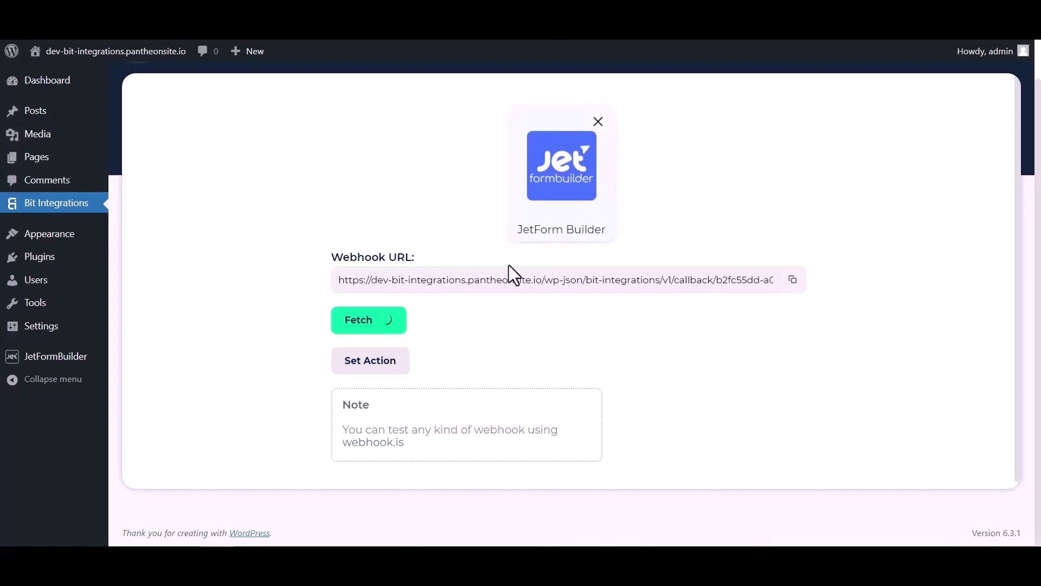
- Review the fetched test-submission fields and proceed to searching the action list
scroll(543, 339, "down", 4)
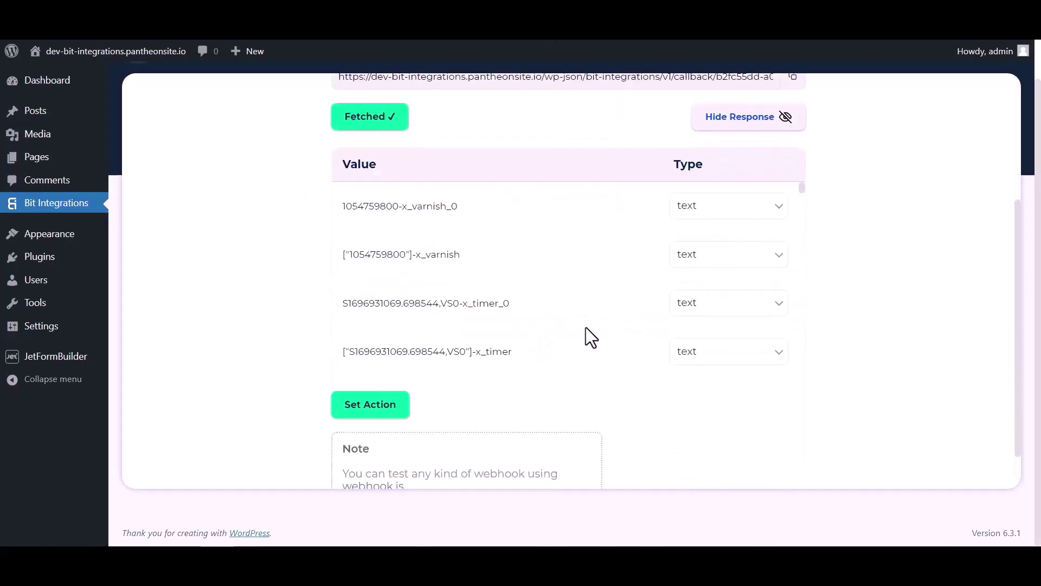
scroll(565, 226, "down", 7)
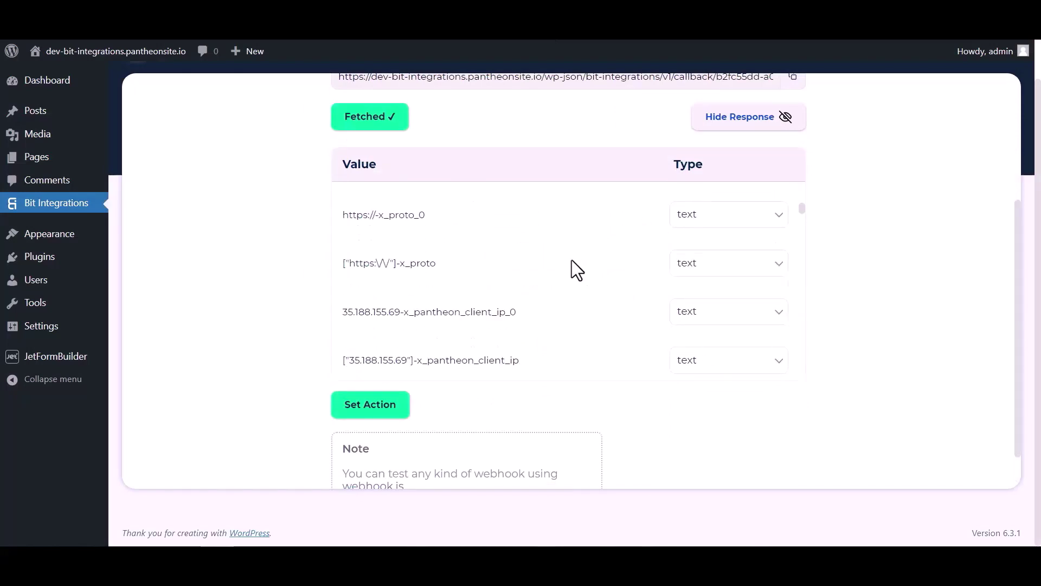
scroll(572, 260, "down", 12)
scroll(610, 263, "up", 5)
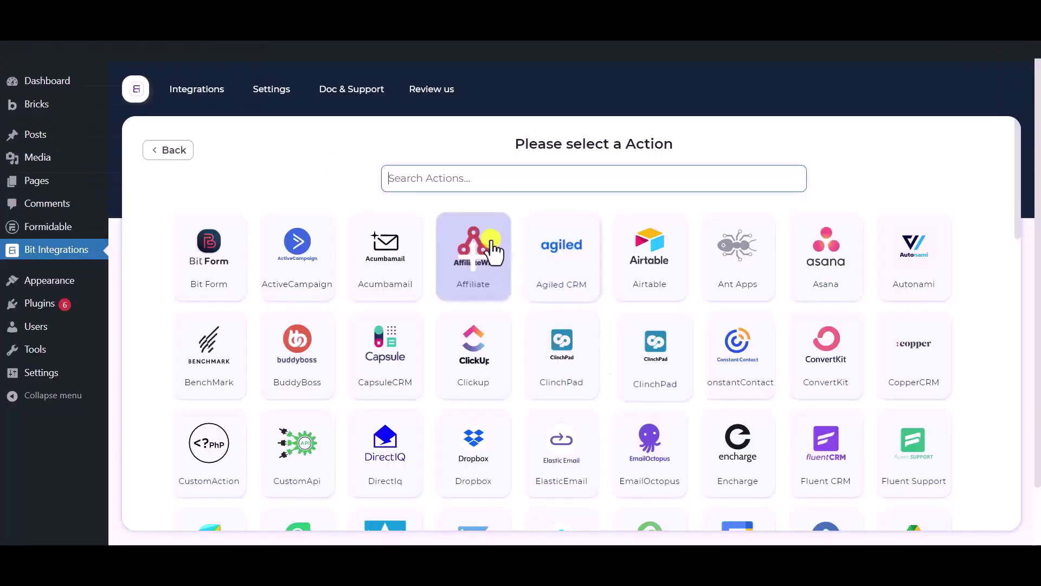
left_click(463, 178)
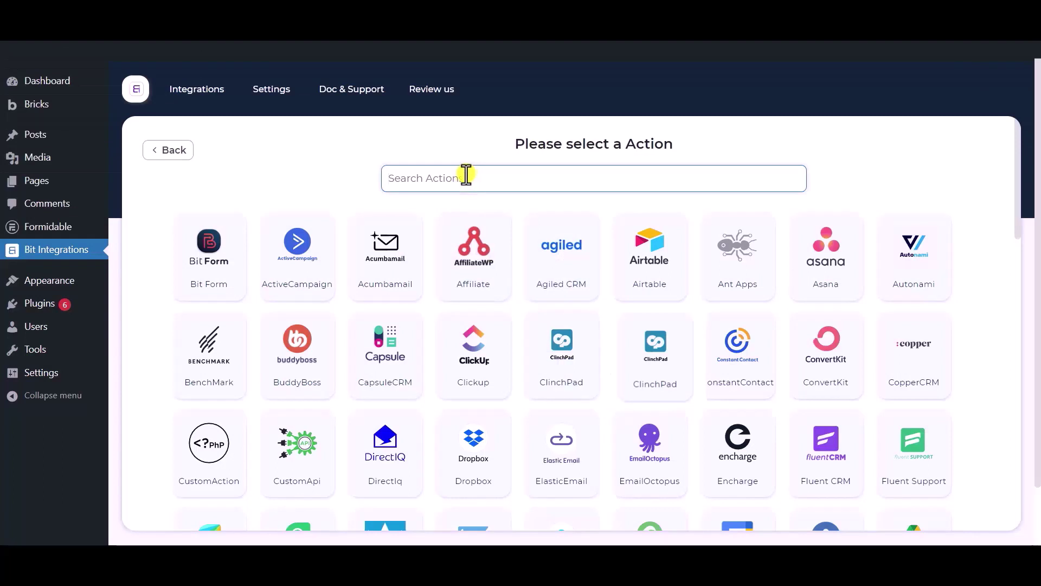
- Find 'sel', choose Selzy as the action, and review its Integration Name and API key fields
type("selzy")
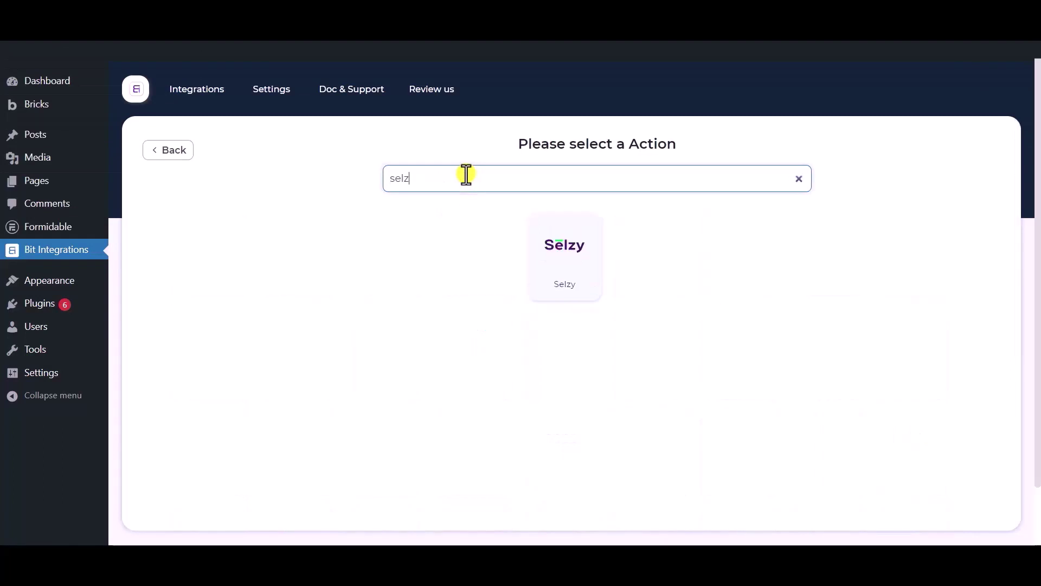
left_click(563, 259)
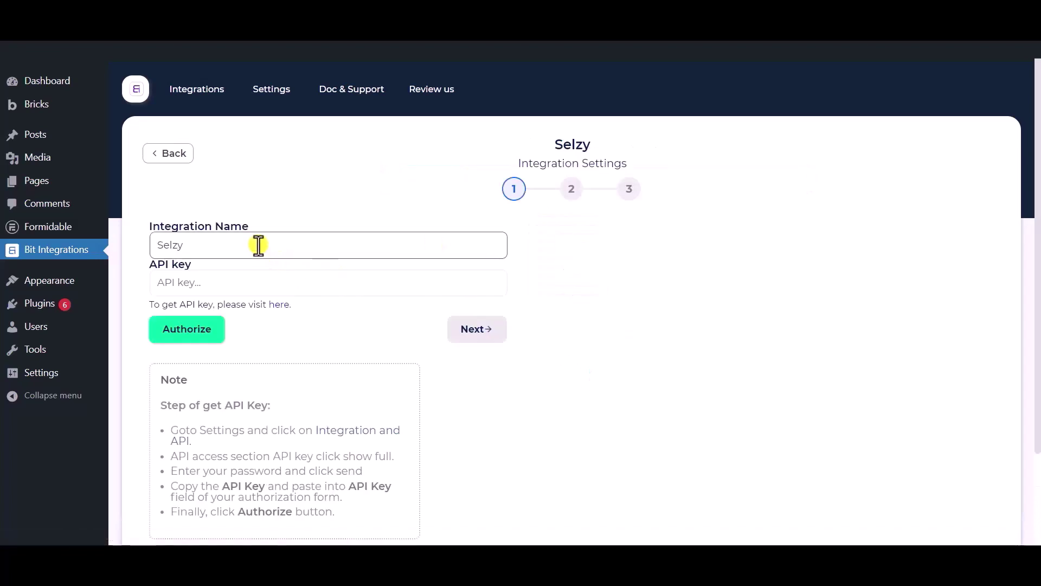
left_click_drag(258, 244, 149, 242)
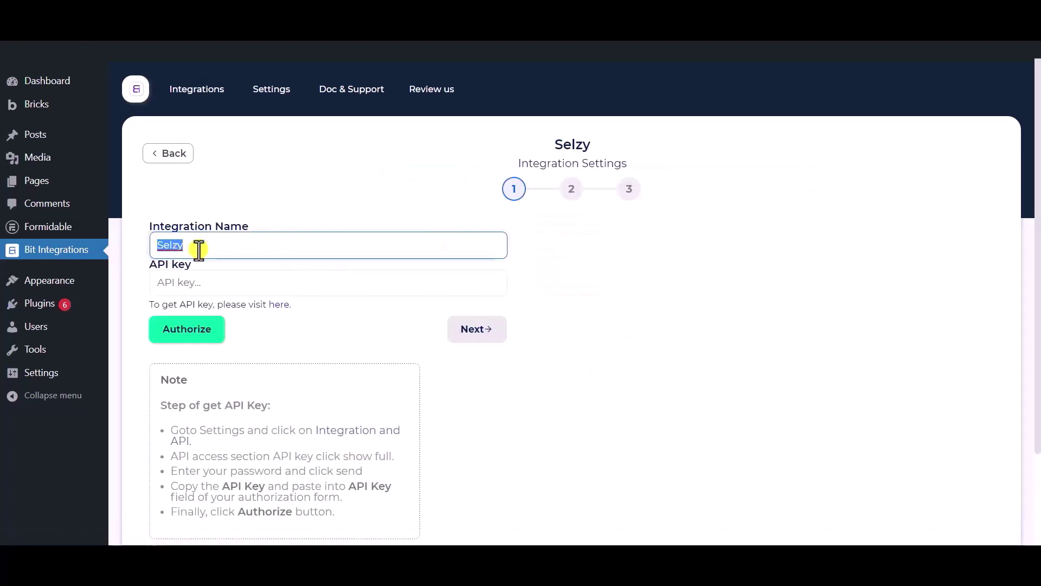
scroll(199, 249, "down", 1)
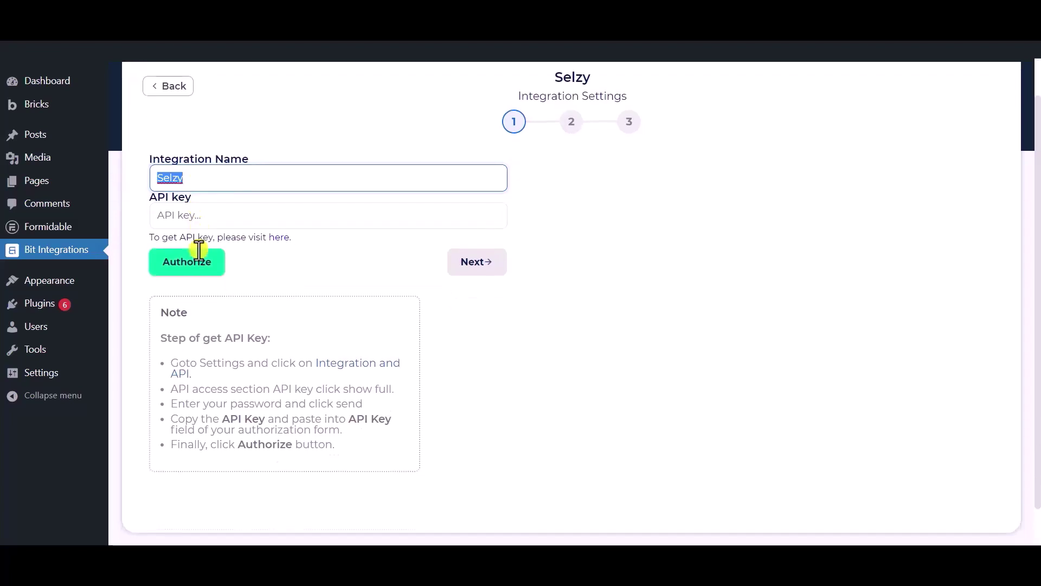
left_click(234, 176)
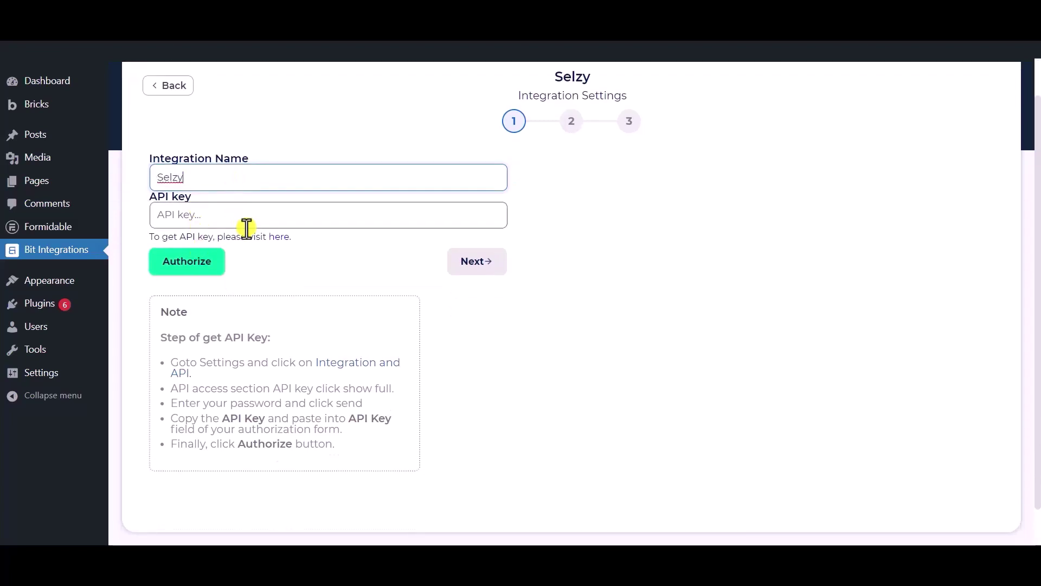
left_click(284, 274)
left_click_drag(137, 199, 190, 198)
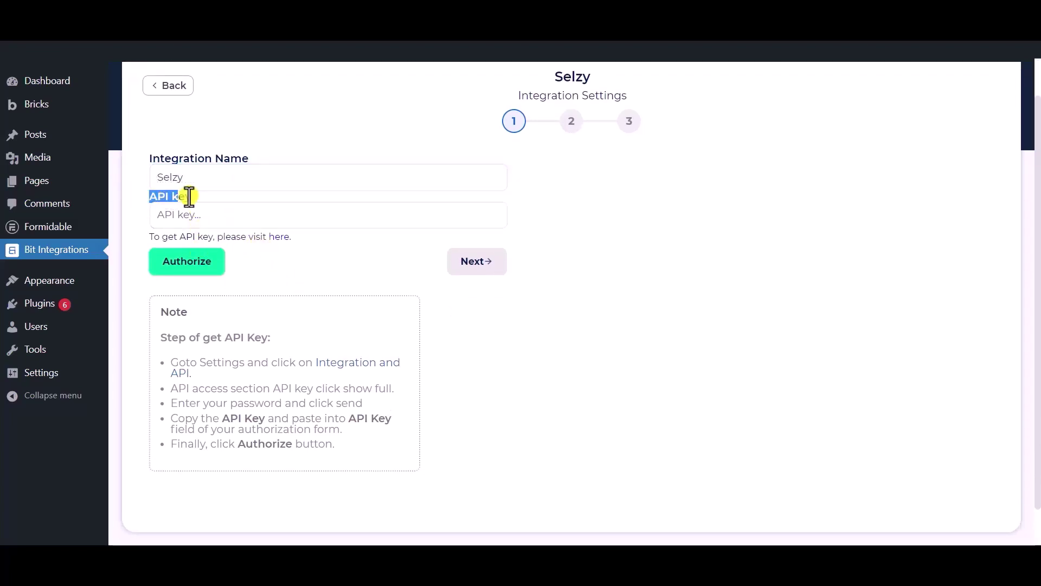
left_click(296, 278)
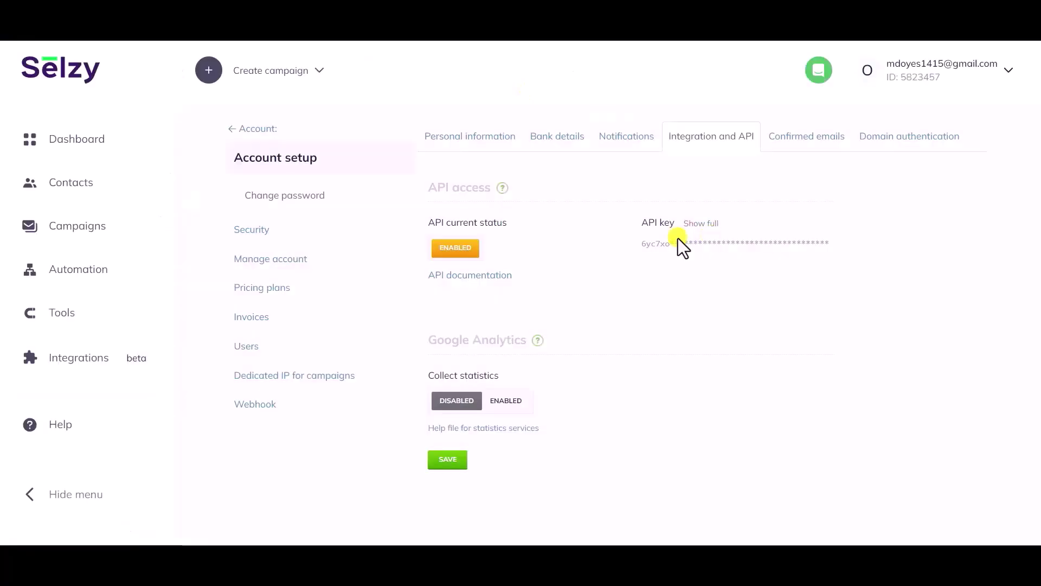
- Confirm the account password to reveal Selzy's full API key, then select and copy it
left_click_drag(669, 229, 707, 224)
left_click(707, 224)
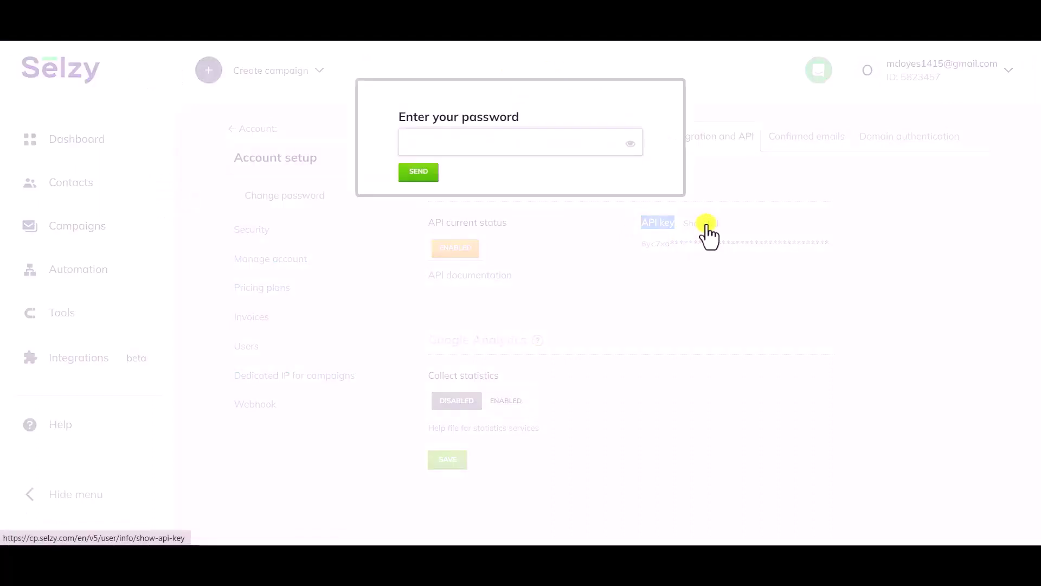
left_click(490, 139)
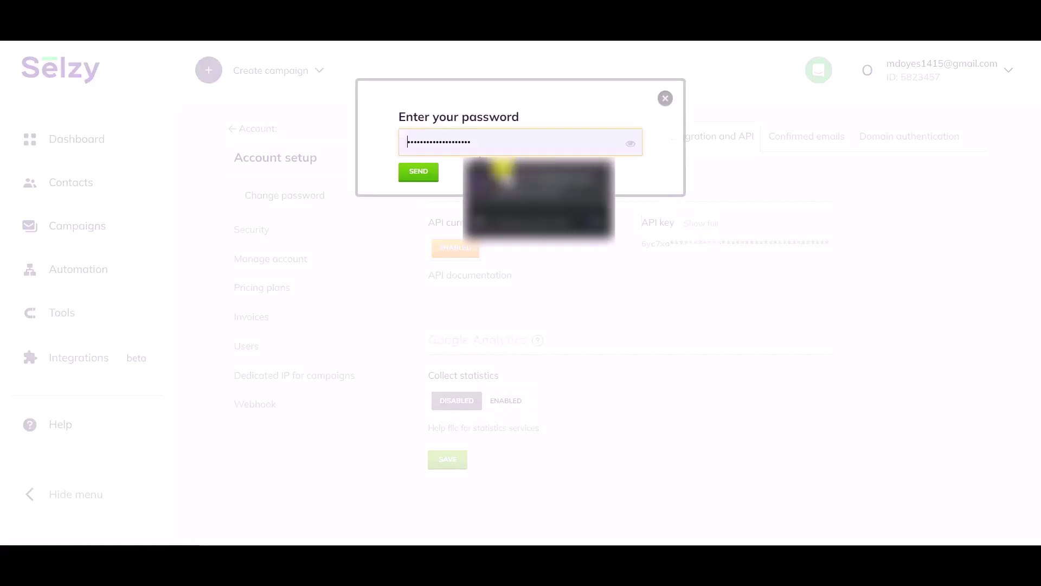
left_click(494, 178)
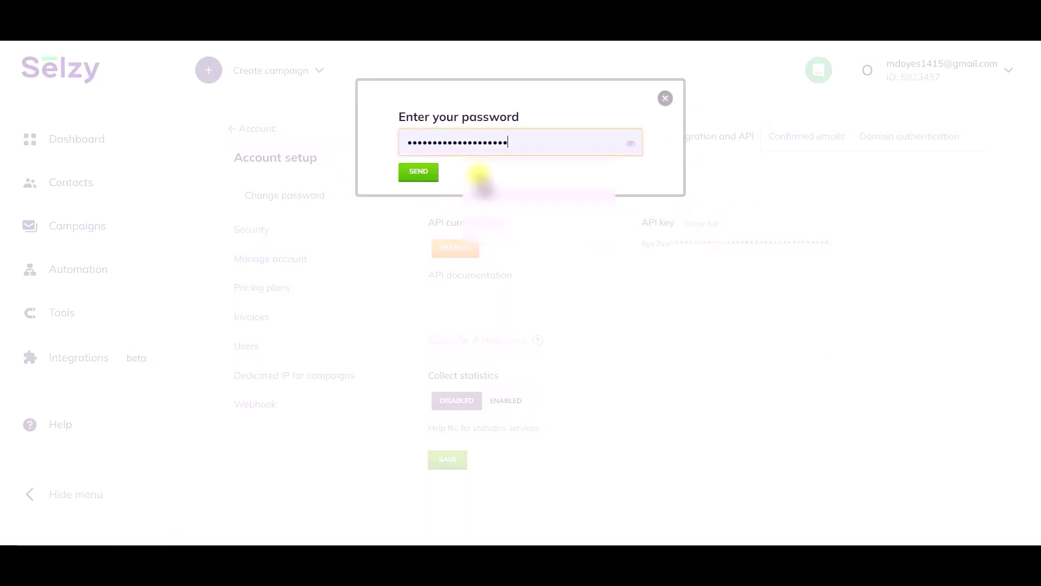
left_click(420, 173)
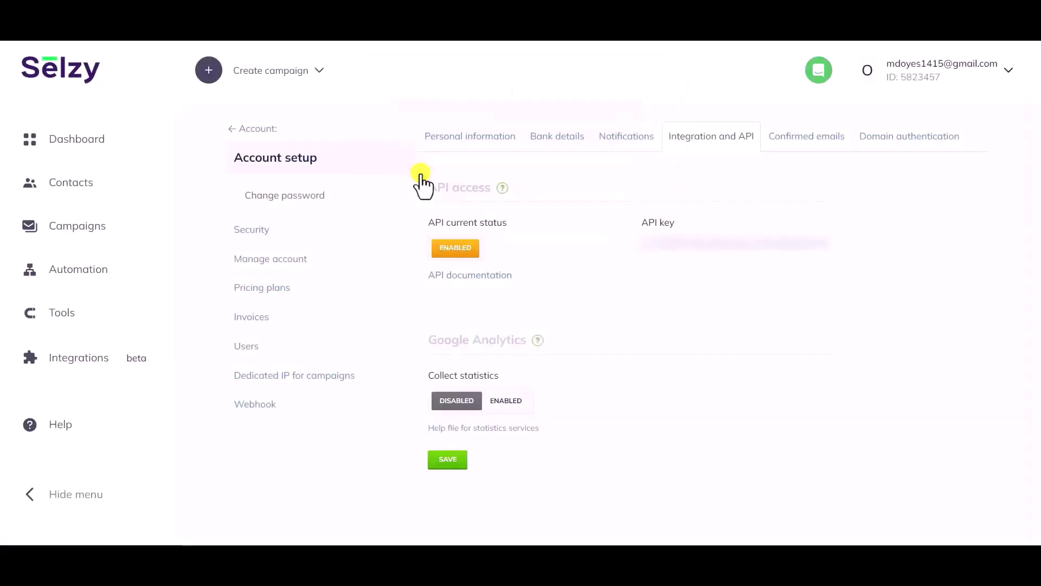
double_click(720, 240)
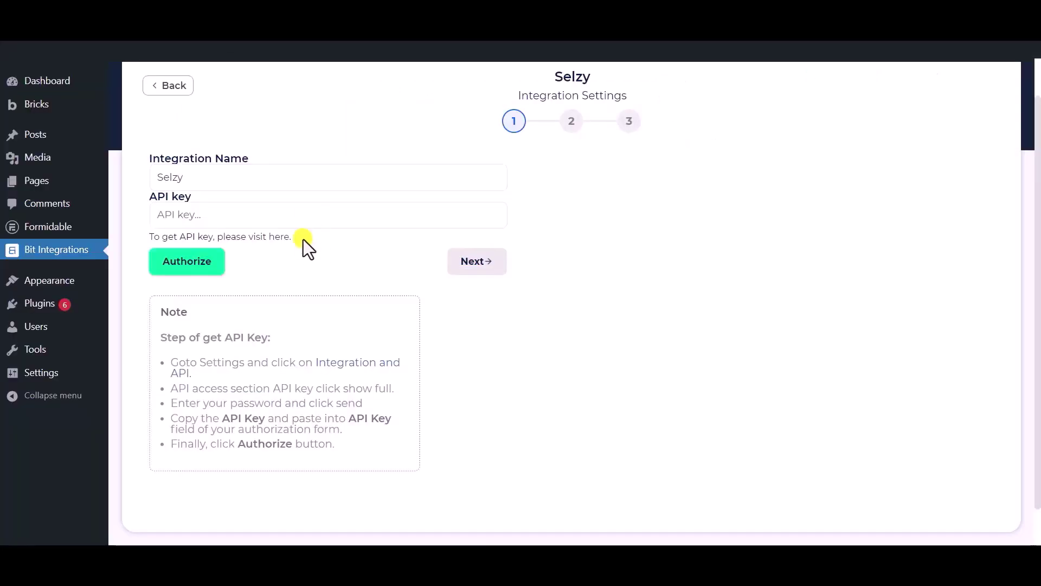
- Paste the Selzy API key, authorize the connection, and continue to step 2
left_click(301, 224)
key("ctrl+v")
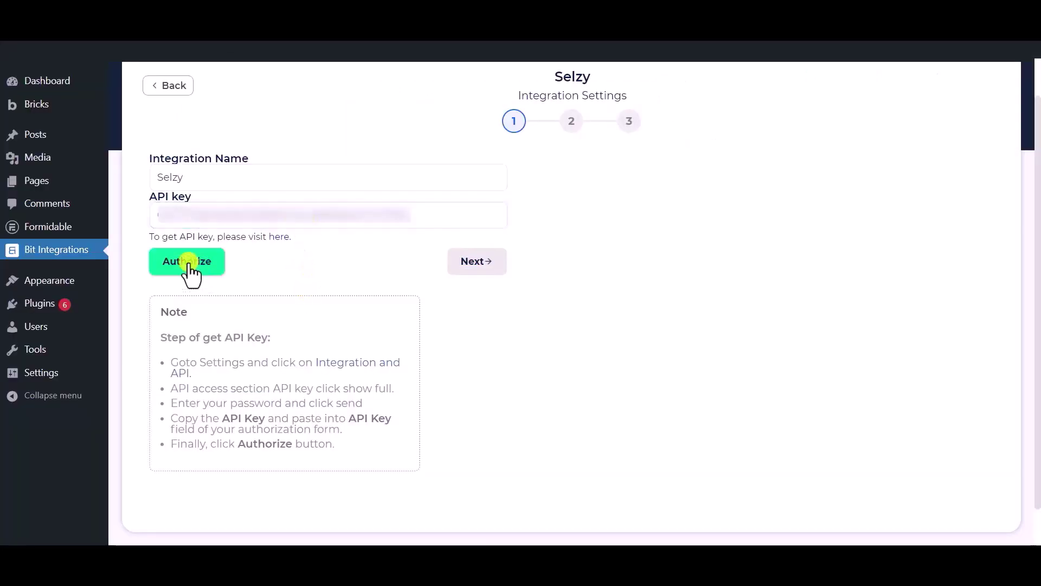
left_click(173, 266)
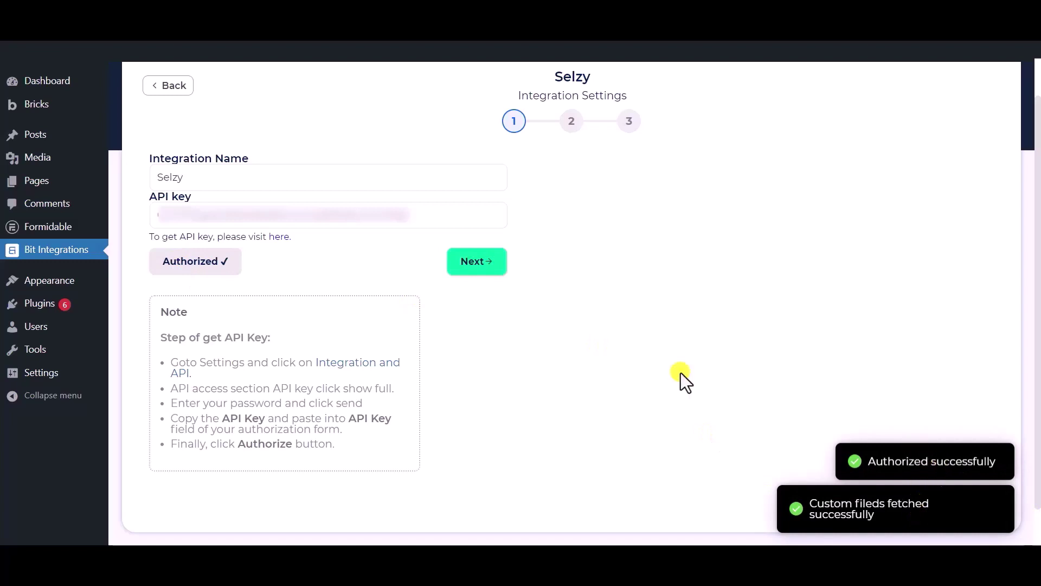
left_click(478, 264)
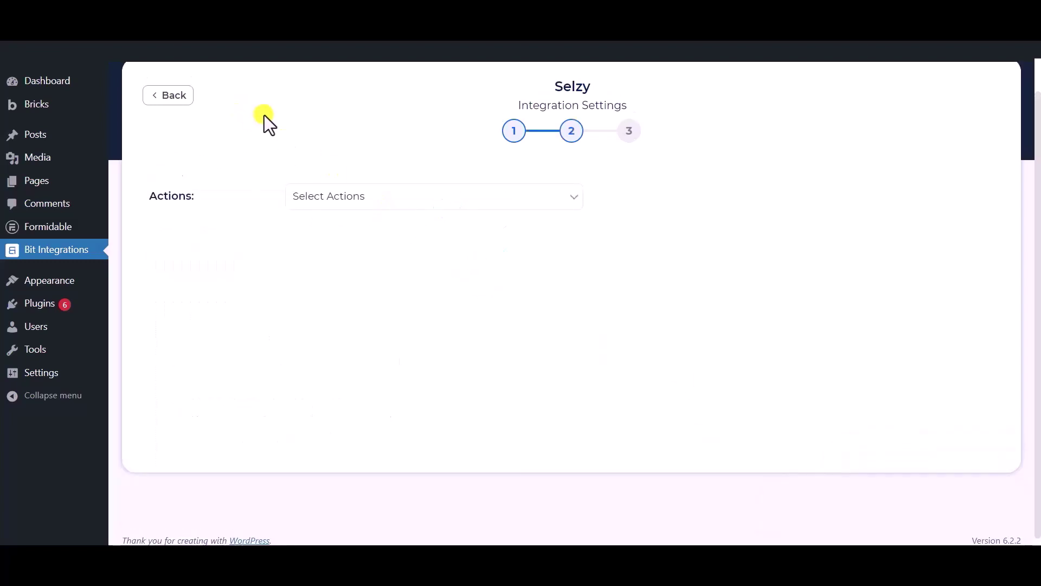
- Set the Selzy action to Subscribe and target the Bit Integrations list
left_click(380, 203)
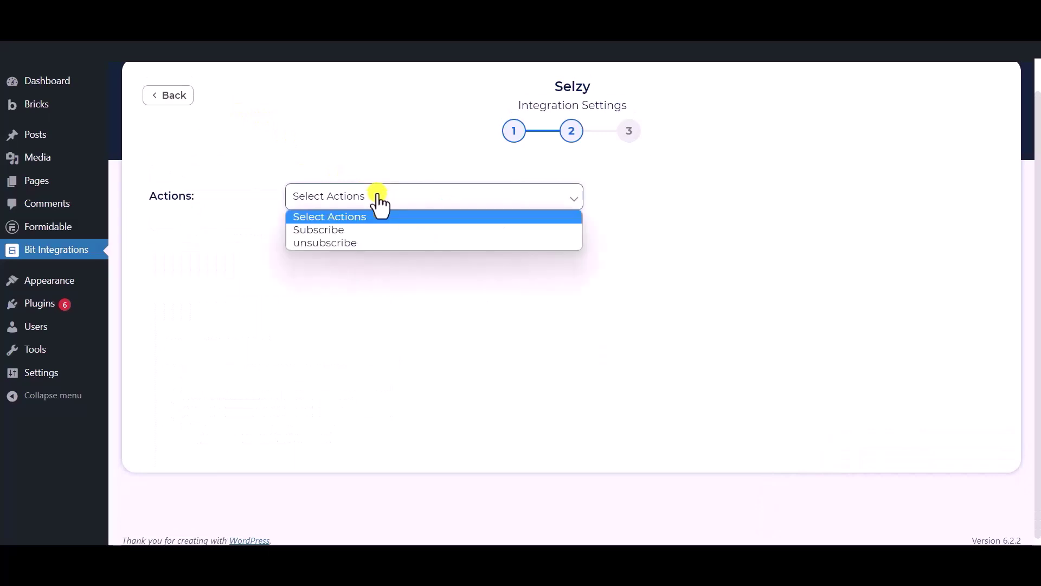
left_click(331, 232)
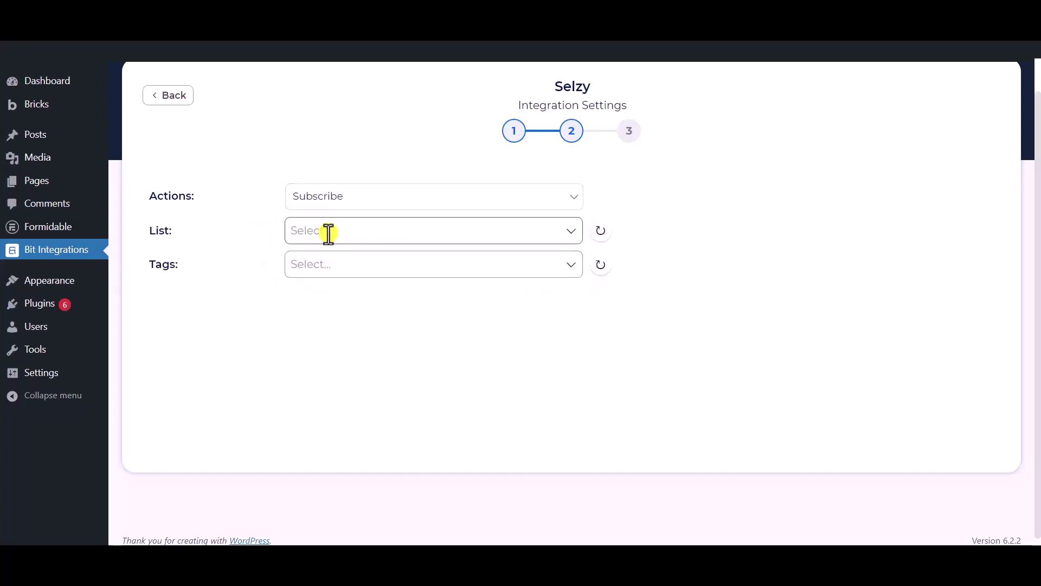
left_click(340, 232)
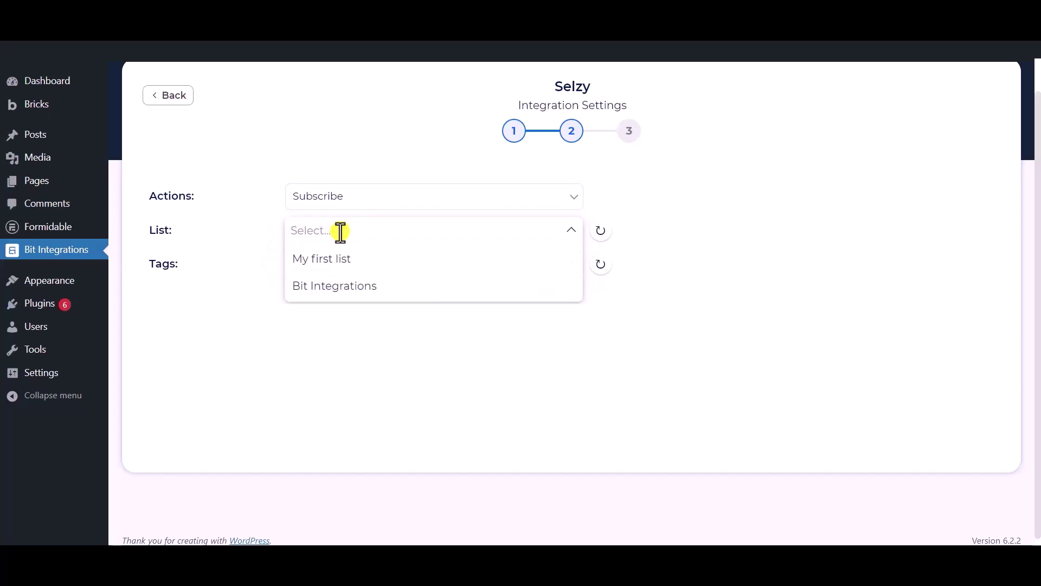
left_click(339, 288)
left_click(262, 269)
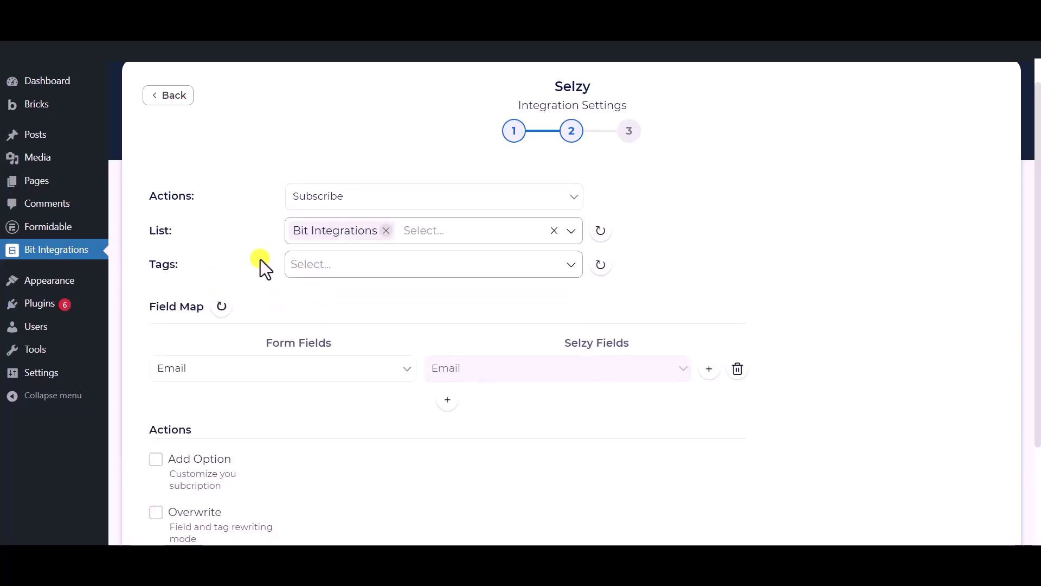
- Add tags Tag - 1, Tag - 2 and Tag - 3 to the subscription
left_click(377, 263)
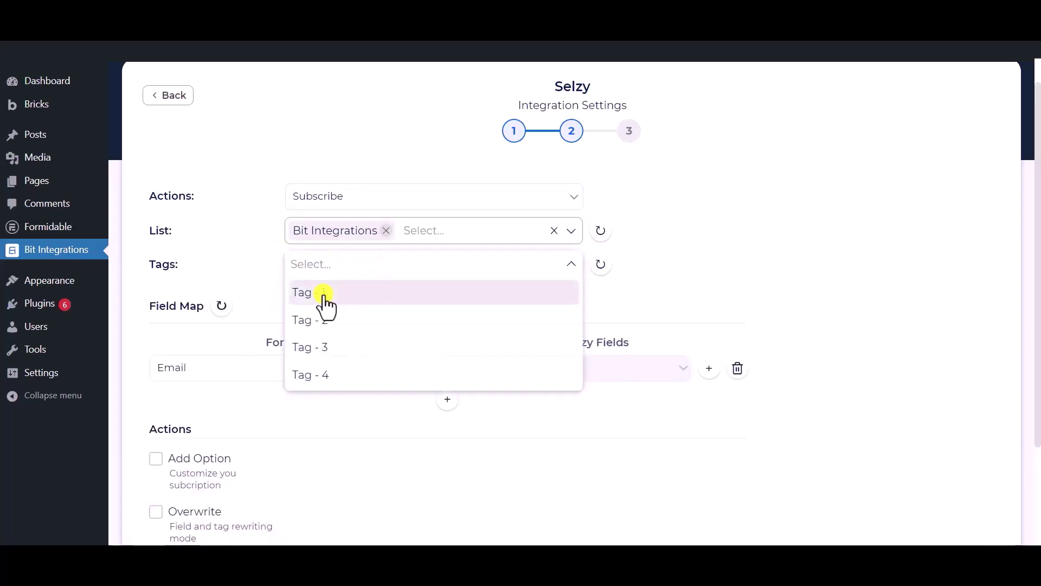
left_click(324, 295)
left_click(325, 323)
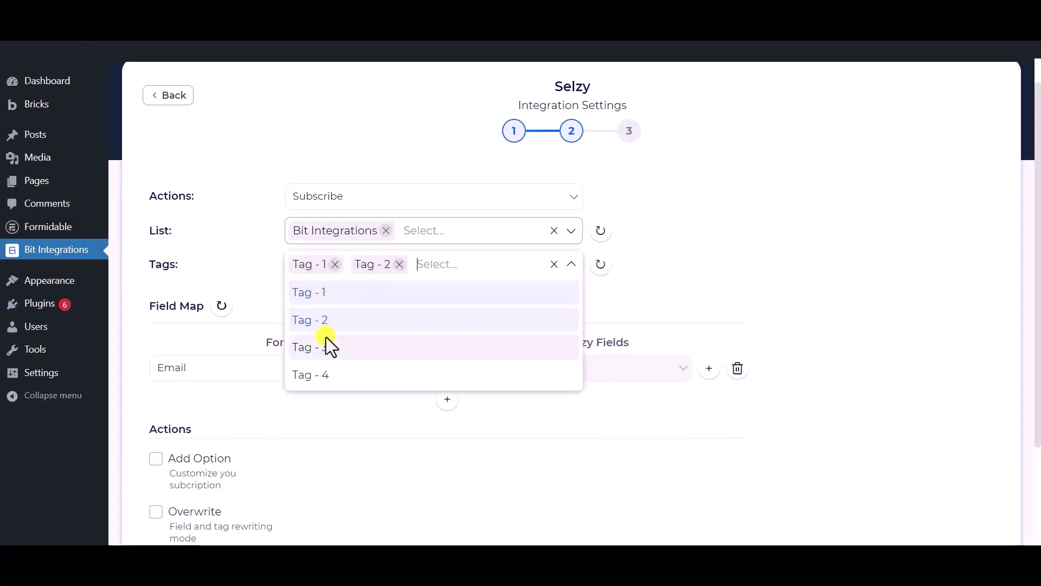
left_click(327, 341)
left_click(256, 243)
scroll(268, 225, "down", 1)
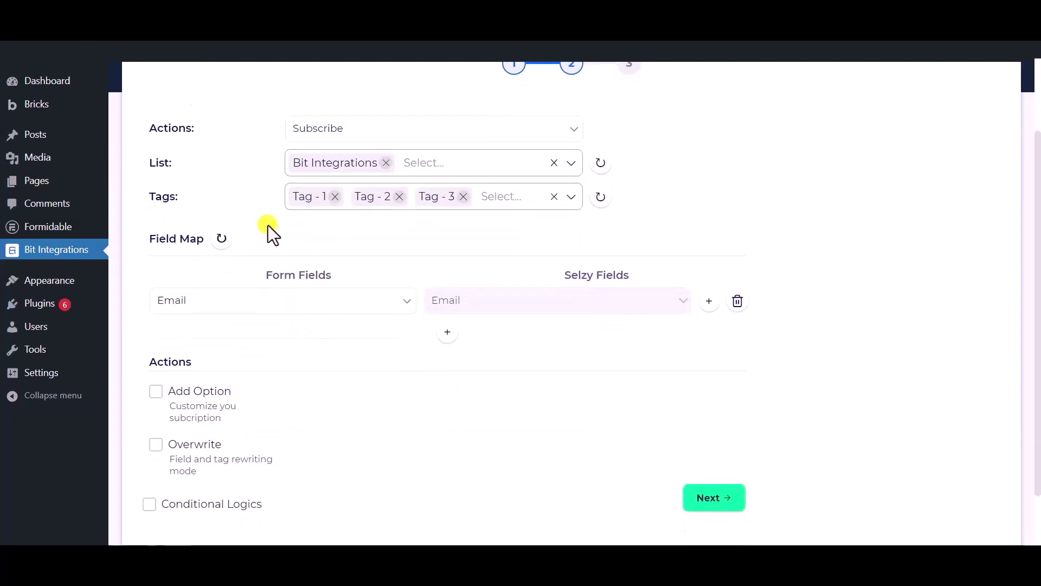
- Map the form's Email to Selzy Email and Phone to Phone Number
left_click(341, 307)
left_click(213, 361)
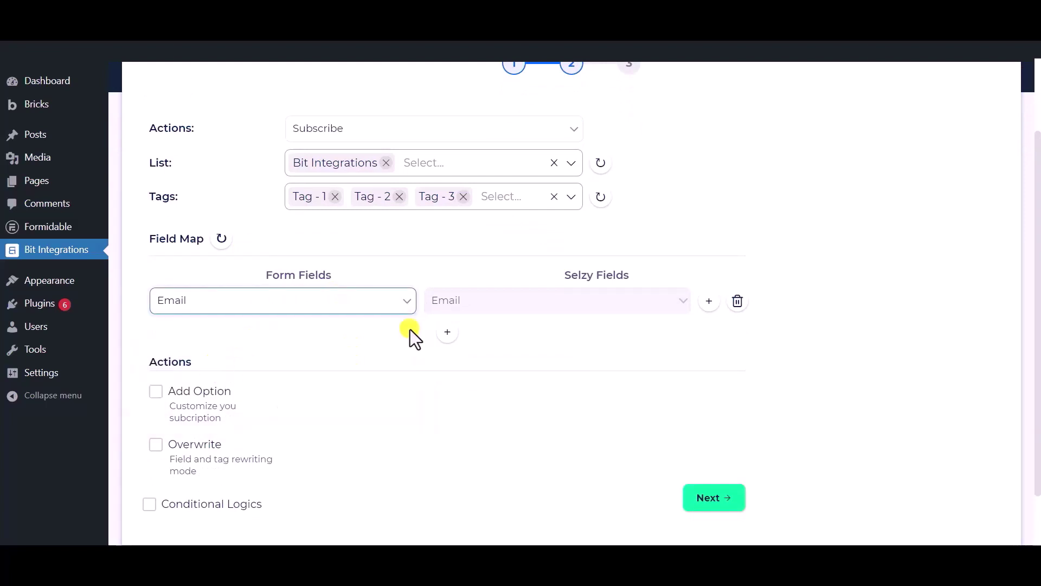
left_click(454, 336)
left_click(488, 341)
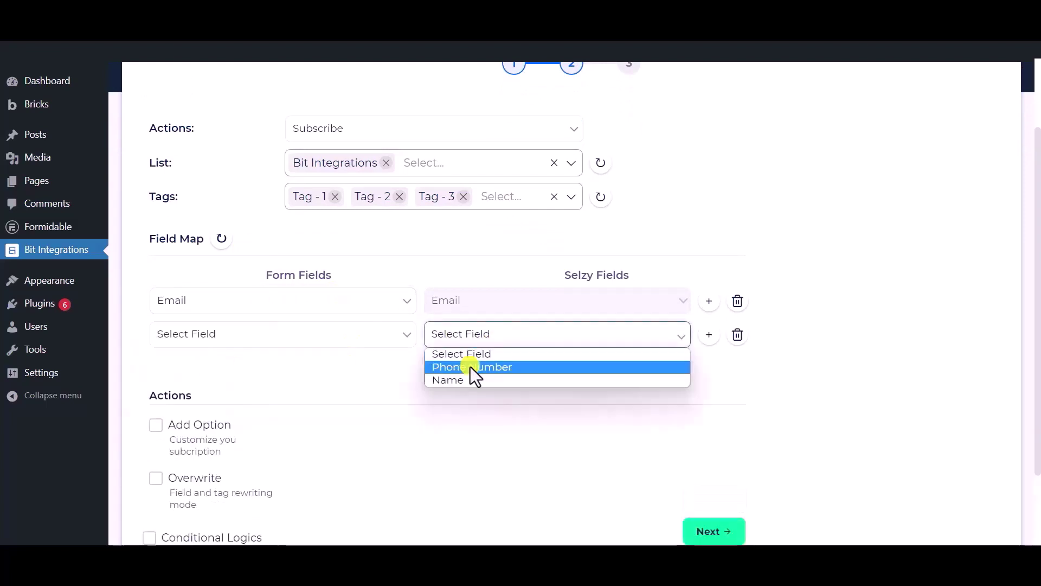
left_click(469, 366)
left_click(320, 342)
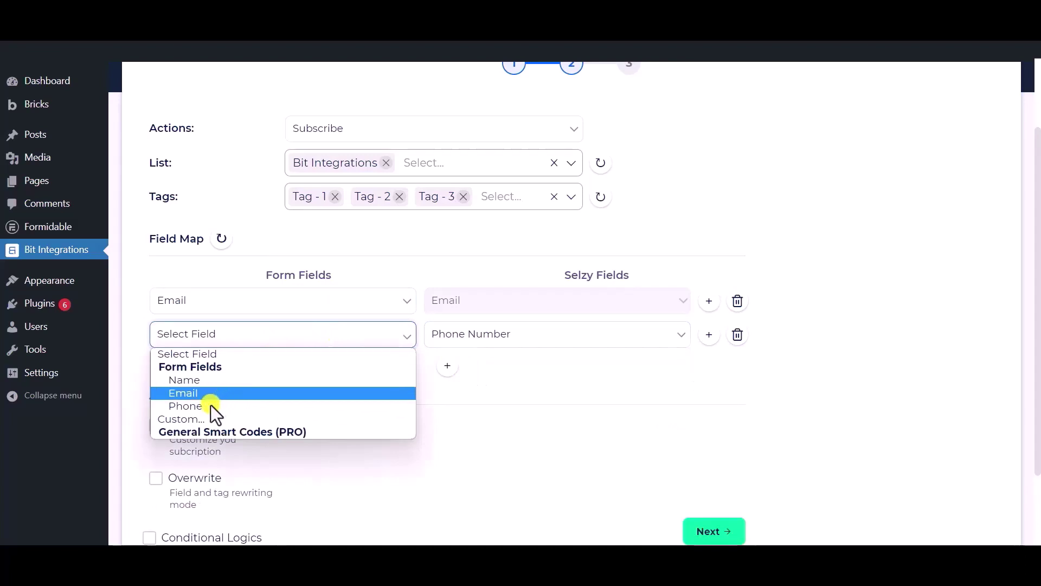
left_click(211, 409)
- Add a third field-map row pairing the form's Name with Selzy's Name
left_click(448, 366)
left_click(470, 364)
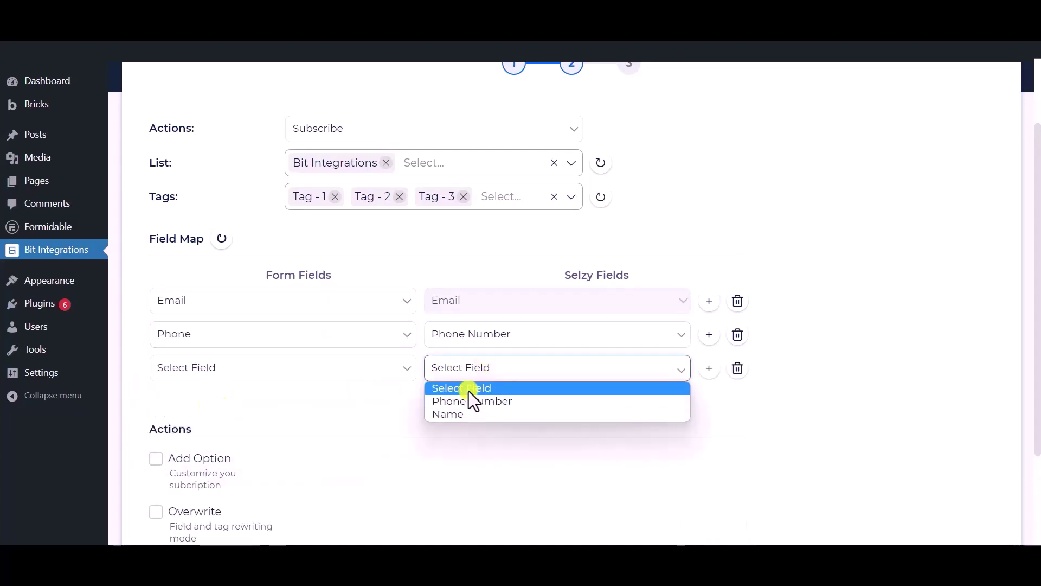
left_click(458, 413)
left_click(245, 365)
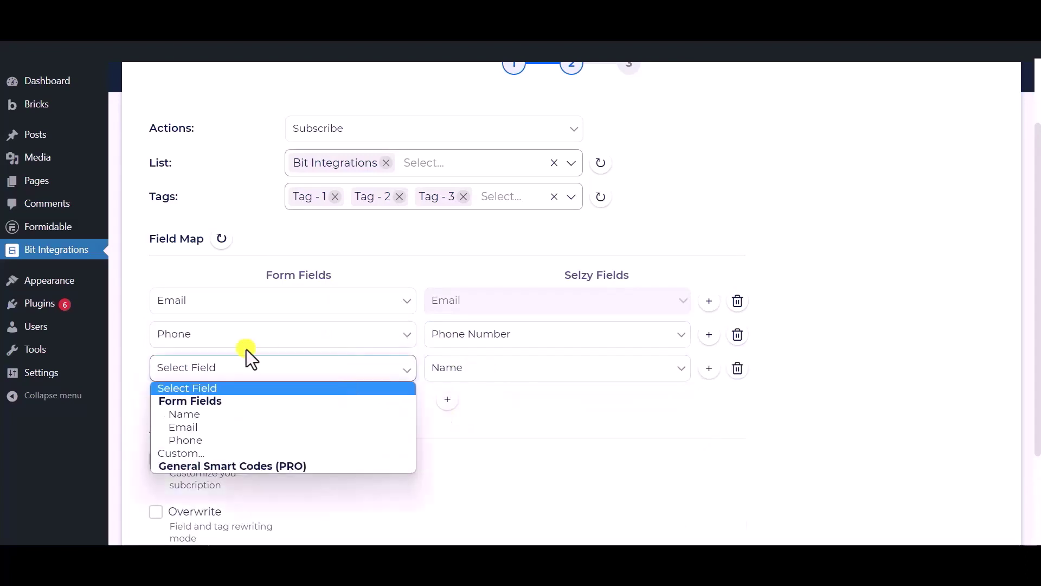
left_click(203, 414)
scroll(277, 404, "down", 3)
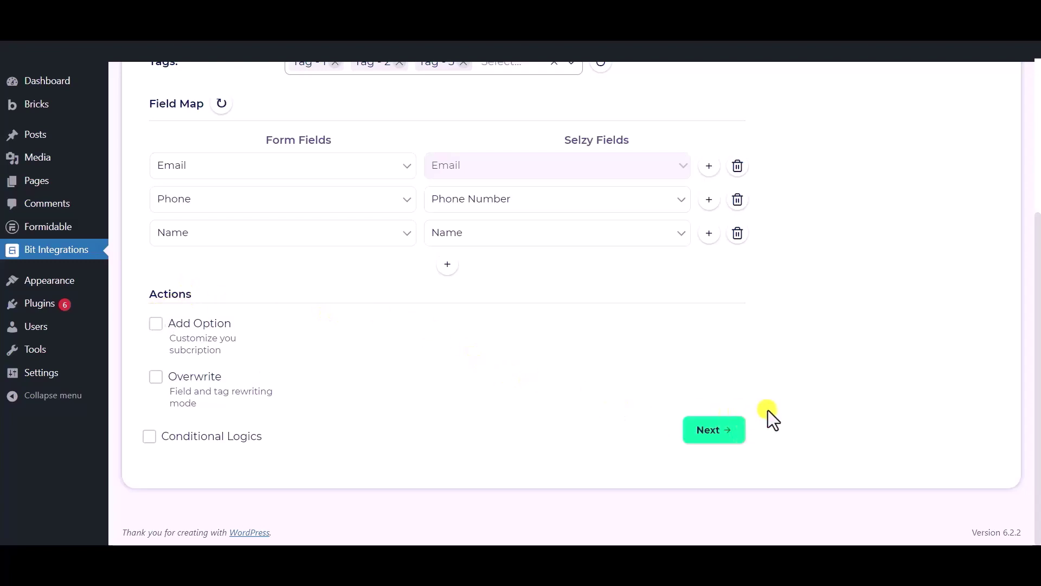
- Leave Conditional Logics off and advance to step 3's Successfully Integrated confirmation
left_click(149, 436)
scroll(150, 446, "down", 1)
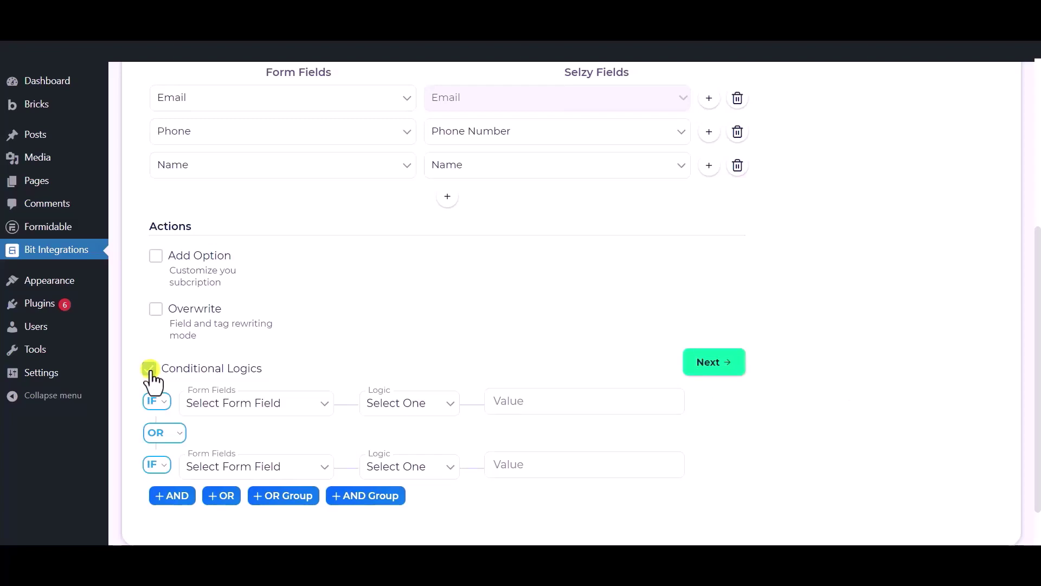
left_click(150, 369)
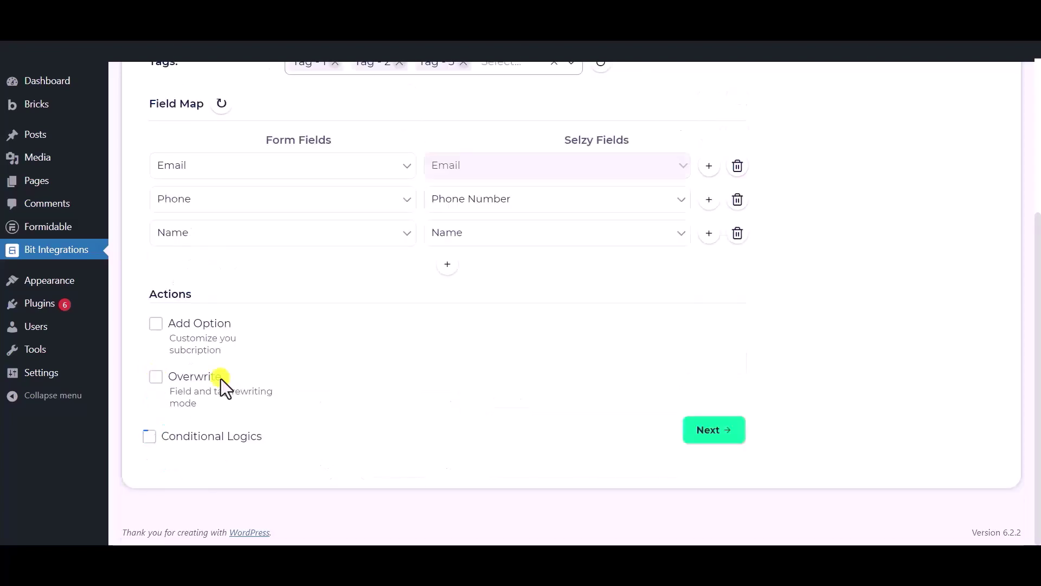
left_click(709, 431)
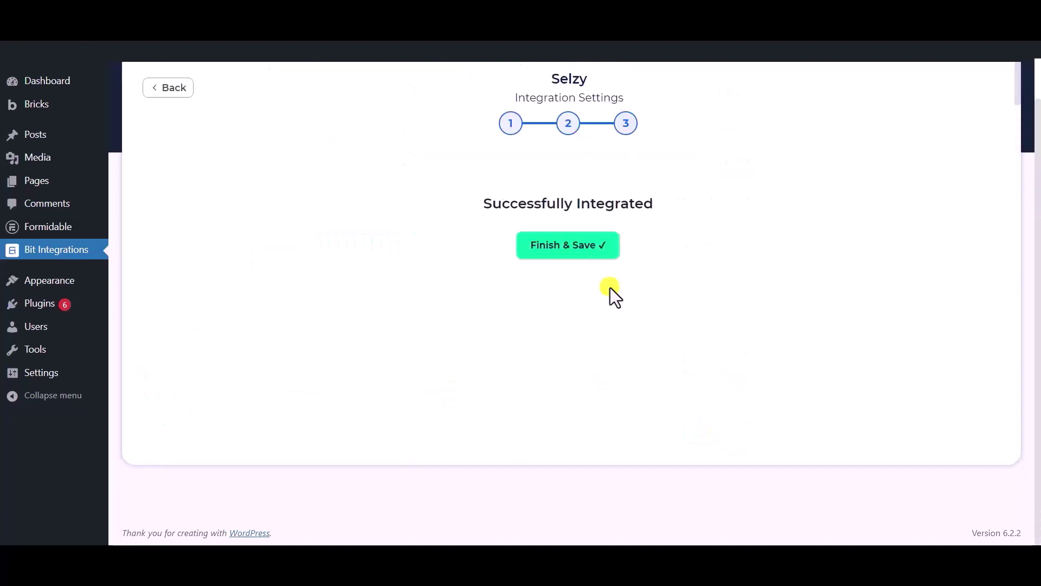
- Finish and save the Selzy integration flow, then return to the live form's Name field
scroll(551, 217, "up", 2)
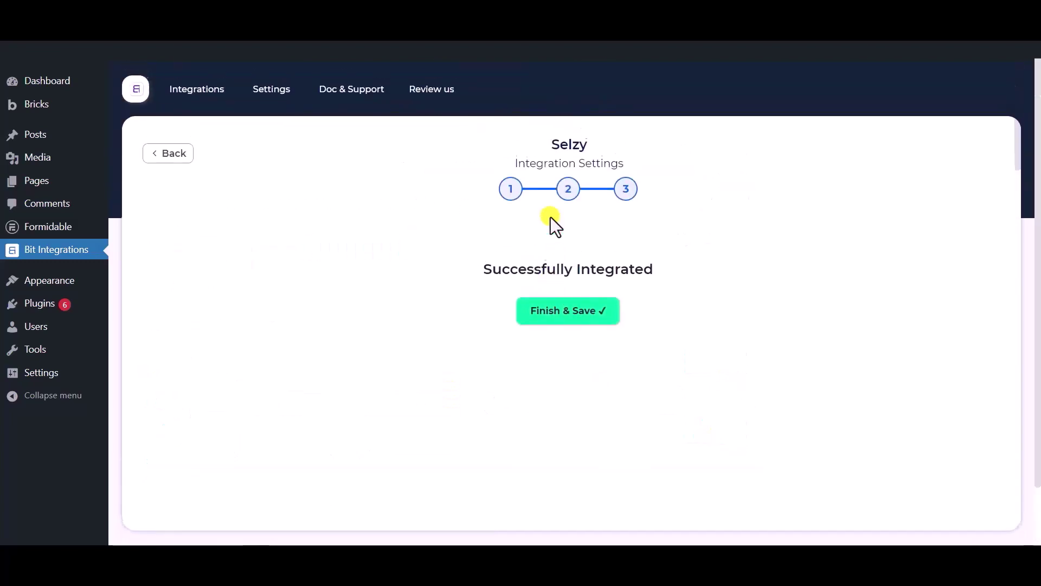
left_click(570, 315)
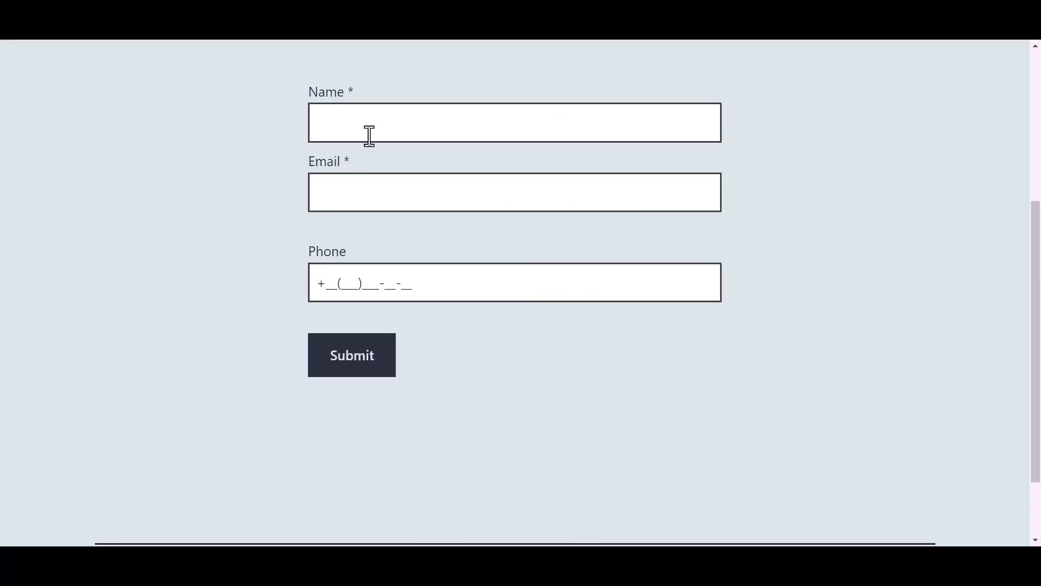
left_click(391, 125)
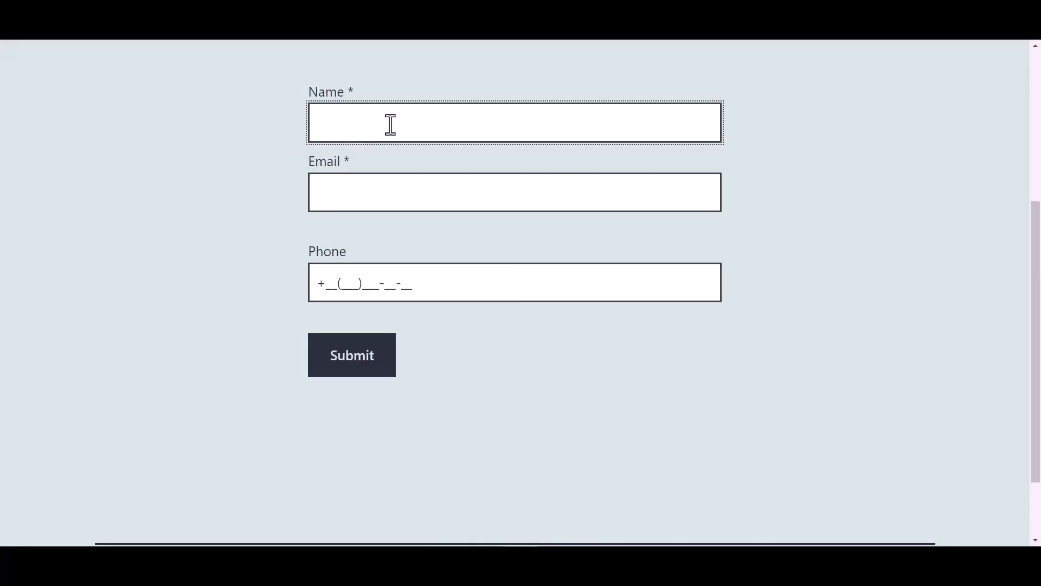
- Submit the form with the name 'Bit Integration' and a test e-mail address
type("Bit Integrations")
left_click(355, 196)
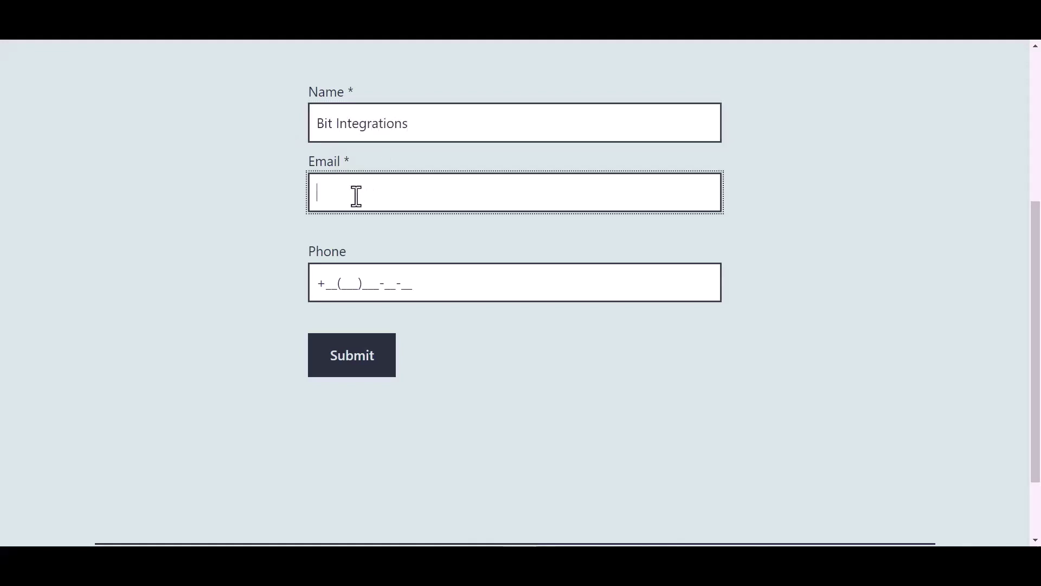
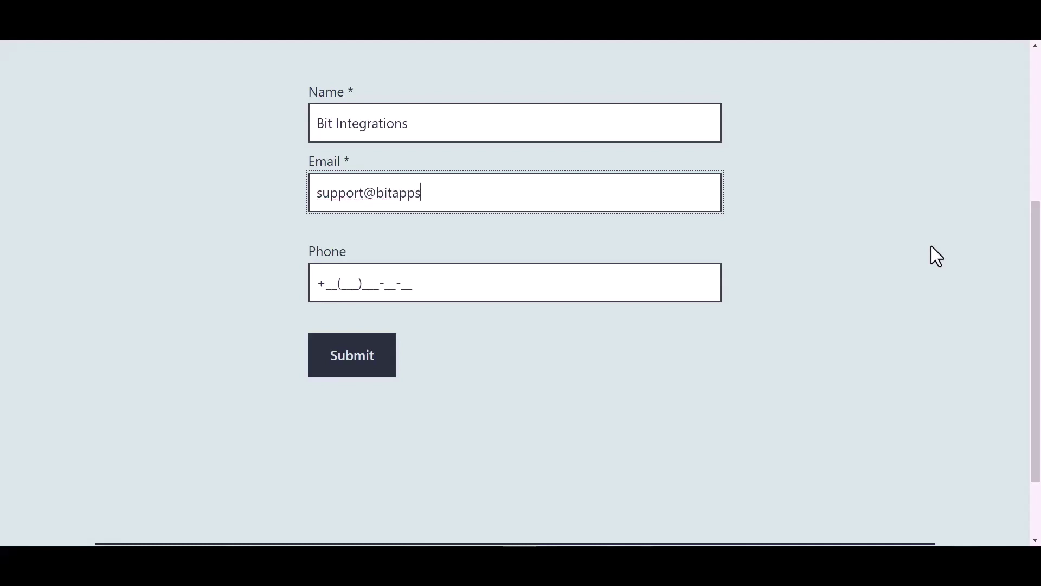
left_click(401, 283)
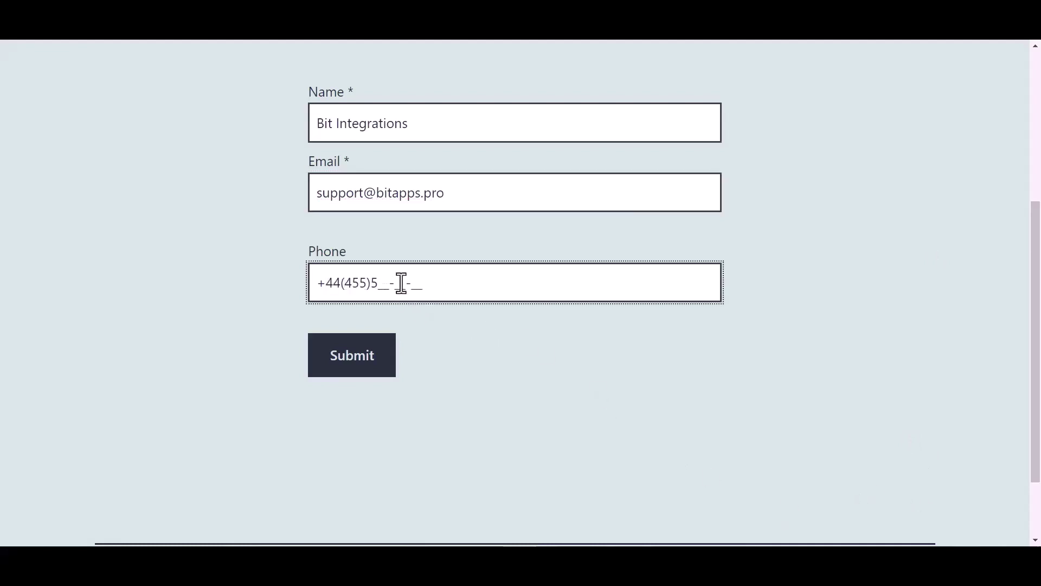
left_click(359, 371)
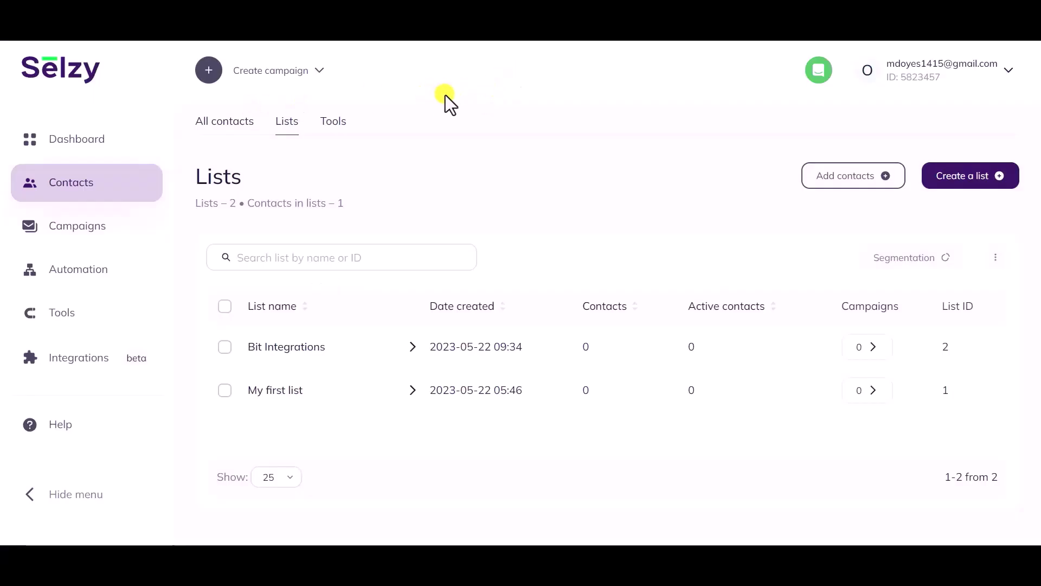
- Open Selzy's Bit Integrations list and view the newly added contact's details
left_click(275, 351)
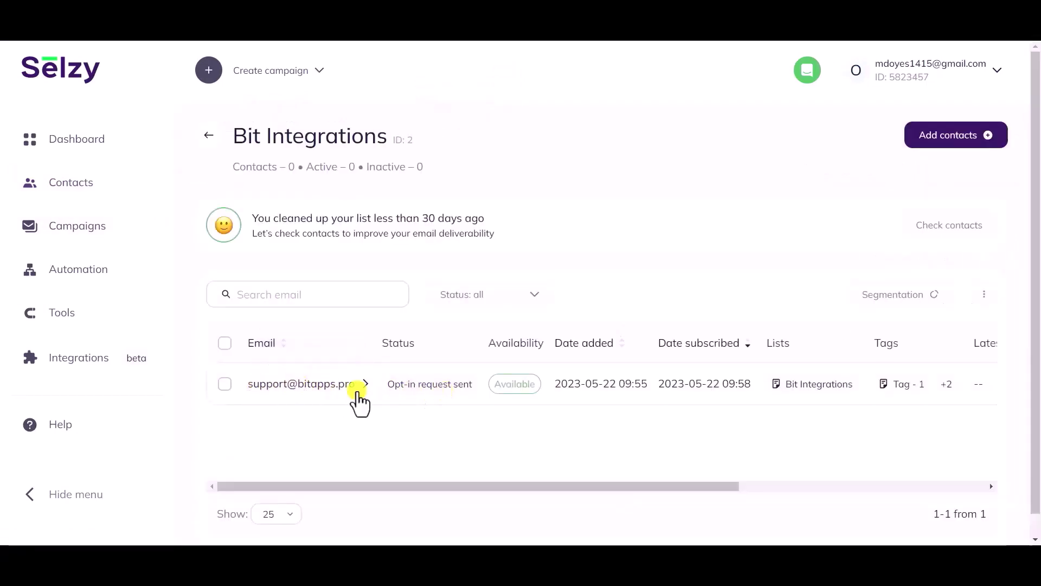
left_click(315, 386)
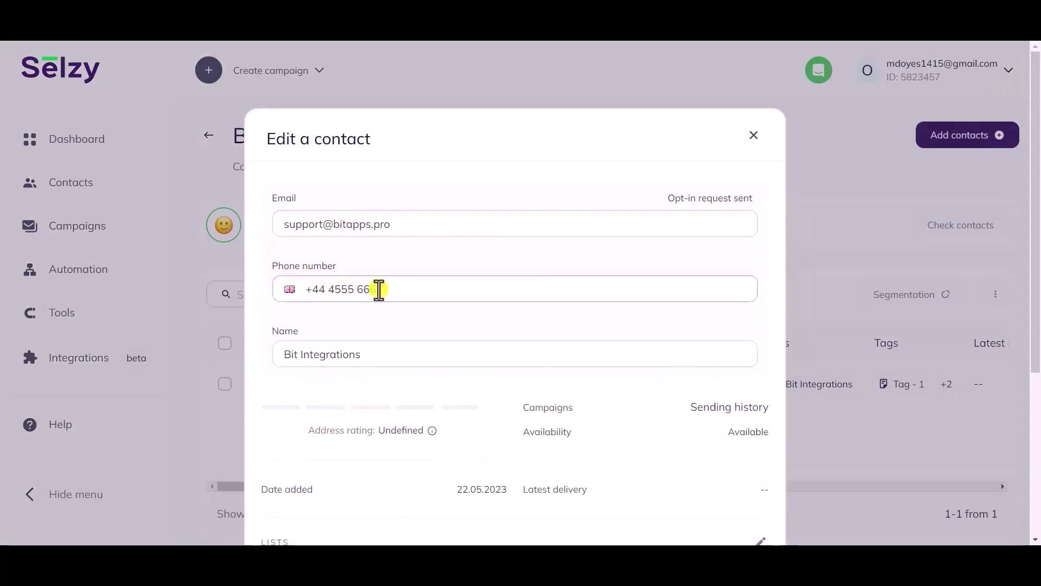
scroll(423, 295, "down", 1)
left_click_drag(362, 288, 274, 298)
left_click(302, 320)
scroll(302, 321, "down", 3)
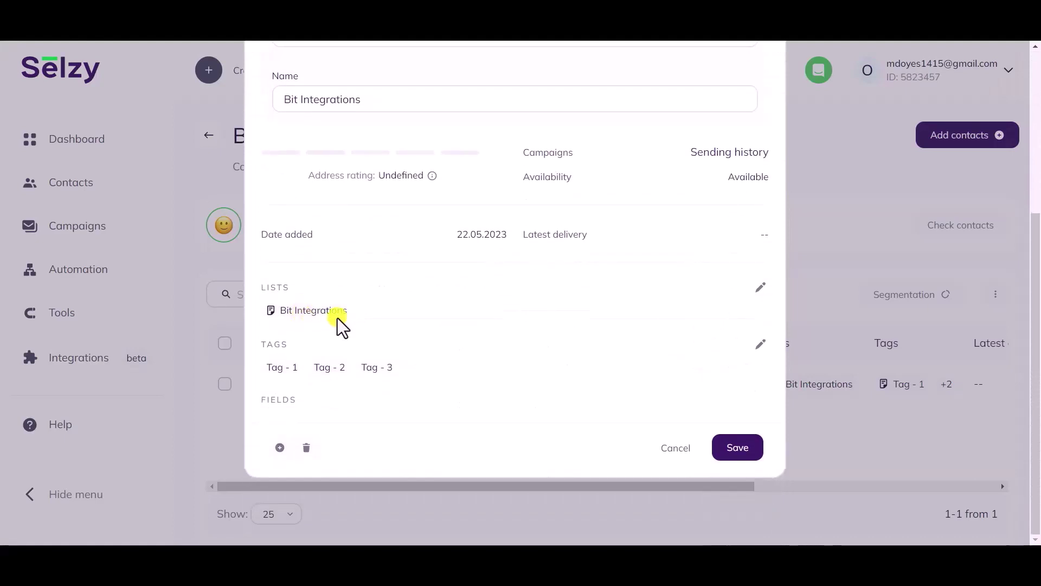
left_click_drag(358, 312, 249, 286)
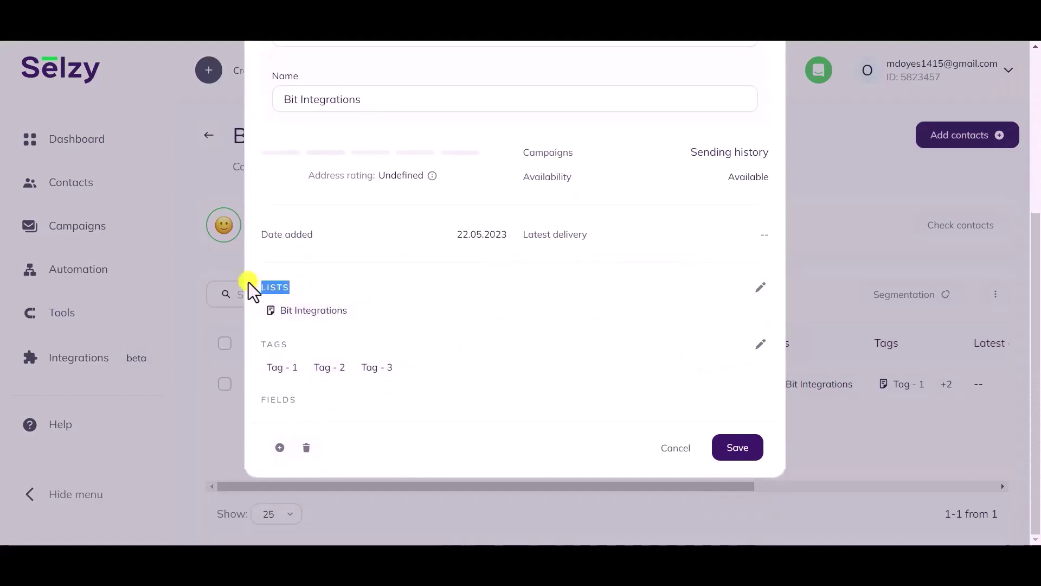
left_click_drag(304, 367, 258, 369)
left_click(337, 369)
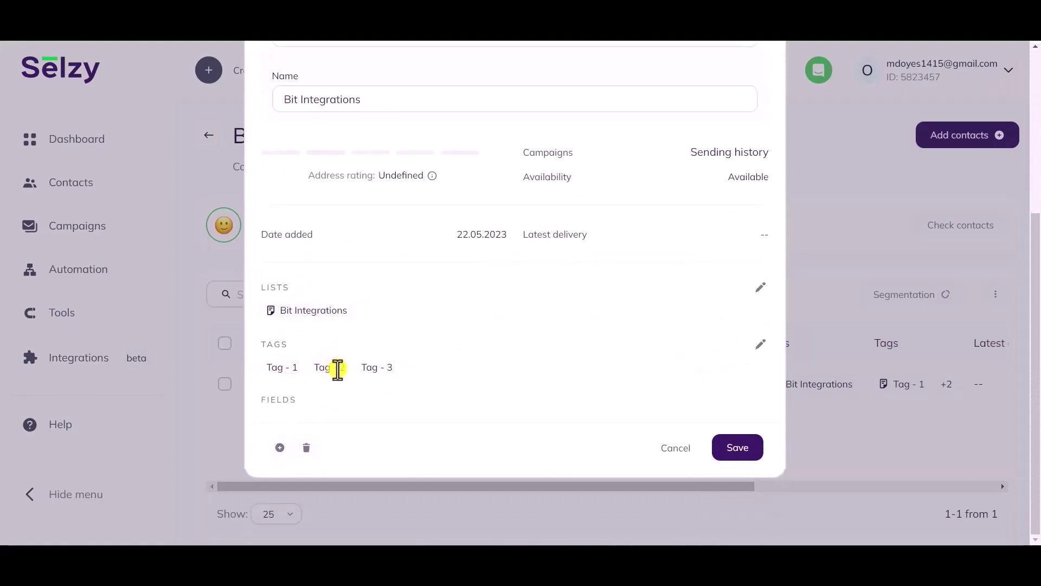
left_click_drag(346, 369, 312, 369)
left_click_drag(395, 369, 360, 367)
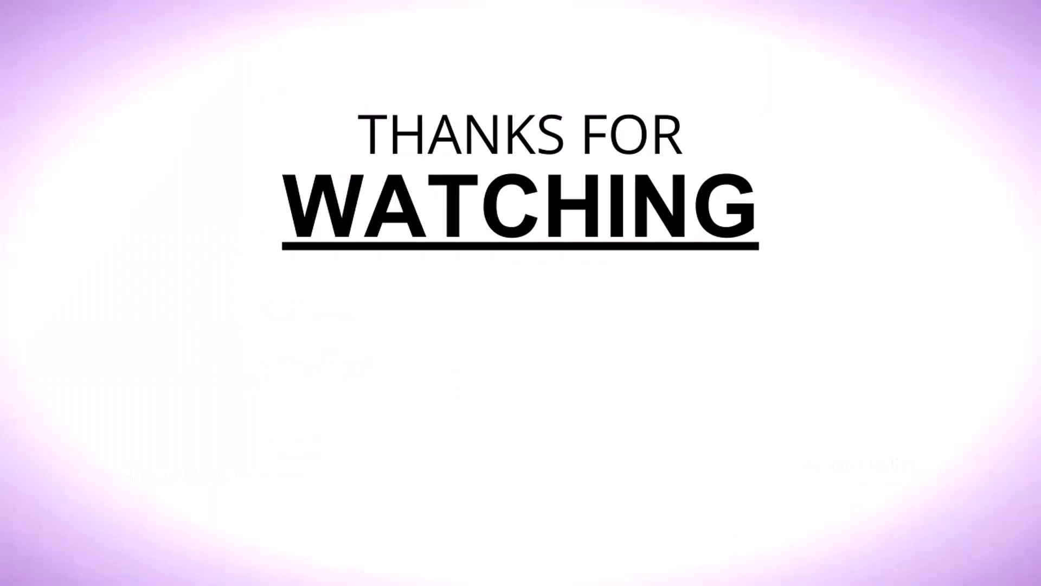